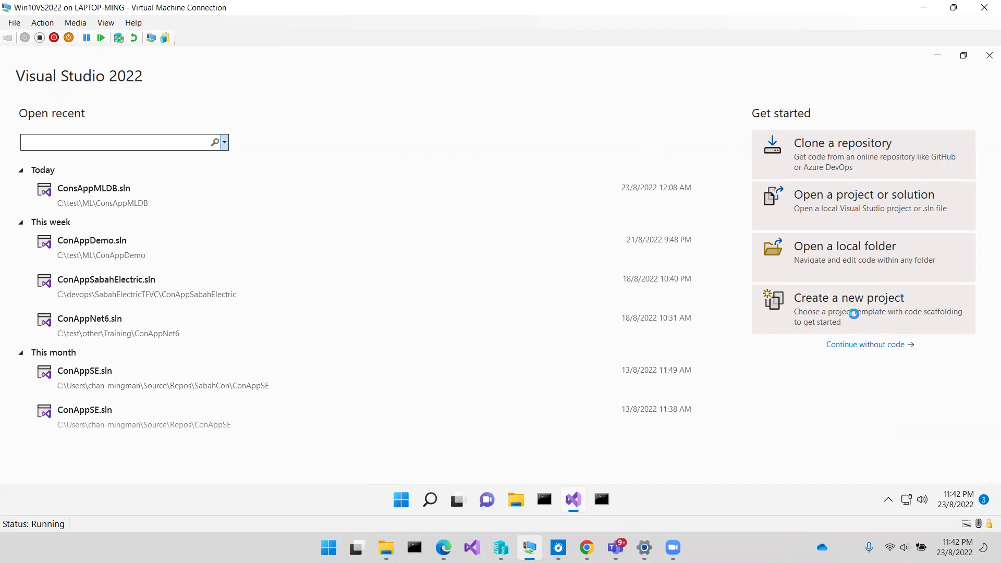
# Start a new project from the start window and pick the C# Console App template.
pyautogui.click(854, 314)
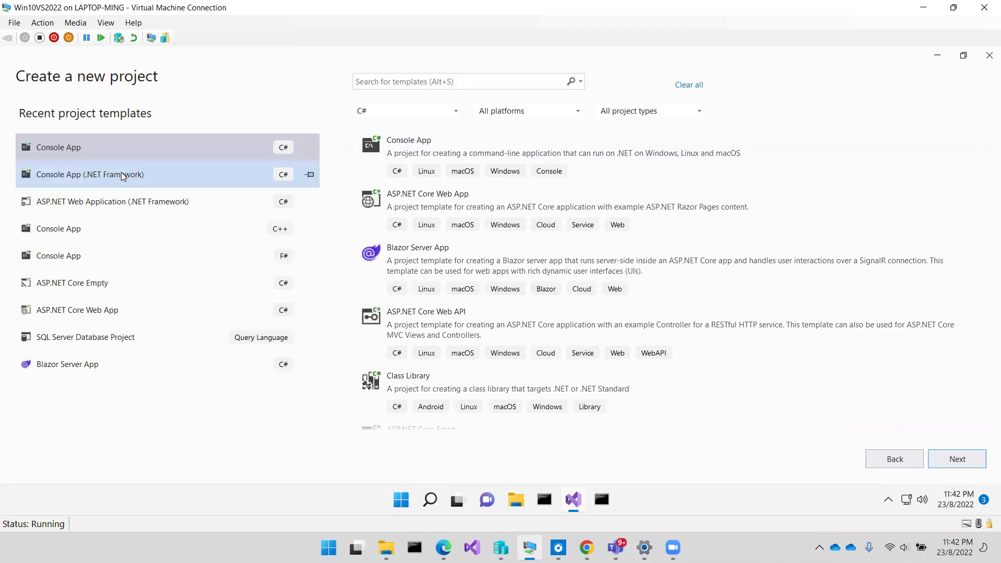
pyautogui.click(394, 153)
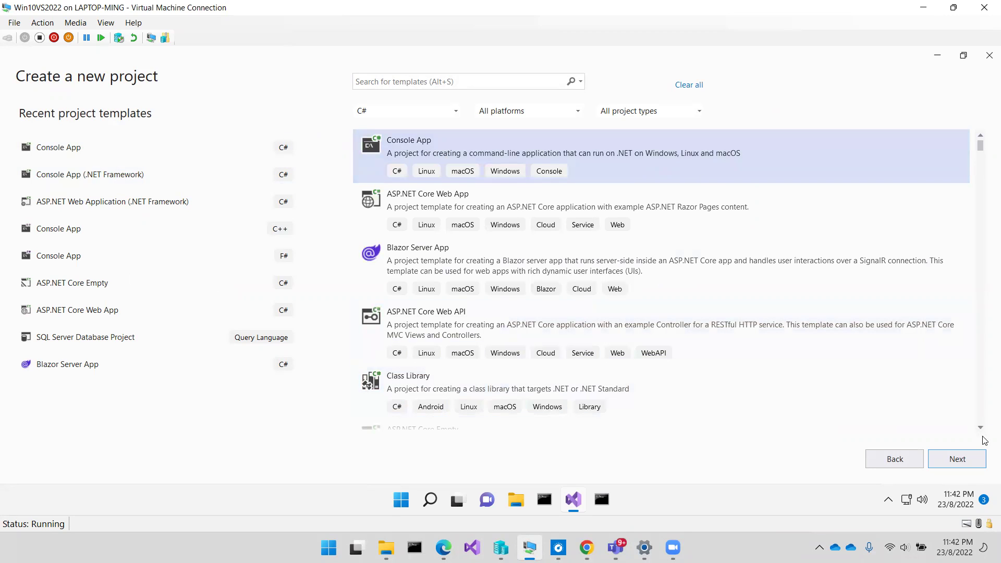
# Rename the console project to ConAppMLDBRec.
pyautogui.click(958, 460)
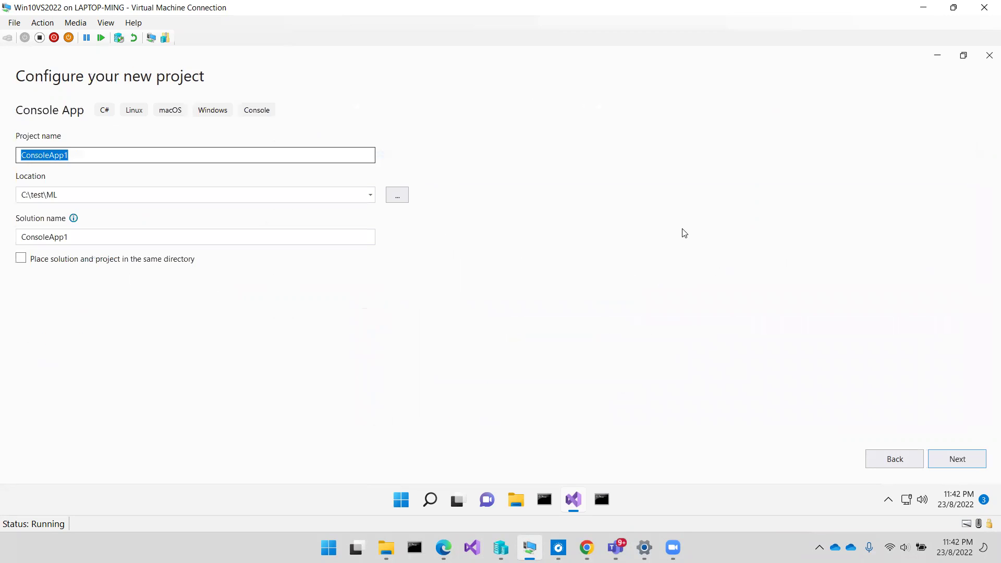
pyautogui.click(144, 154)
pyautogui.press('BackSpace')
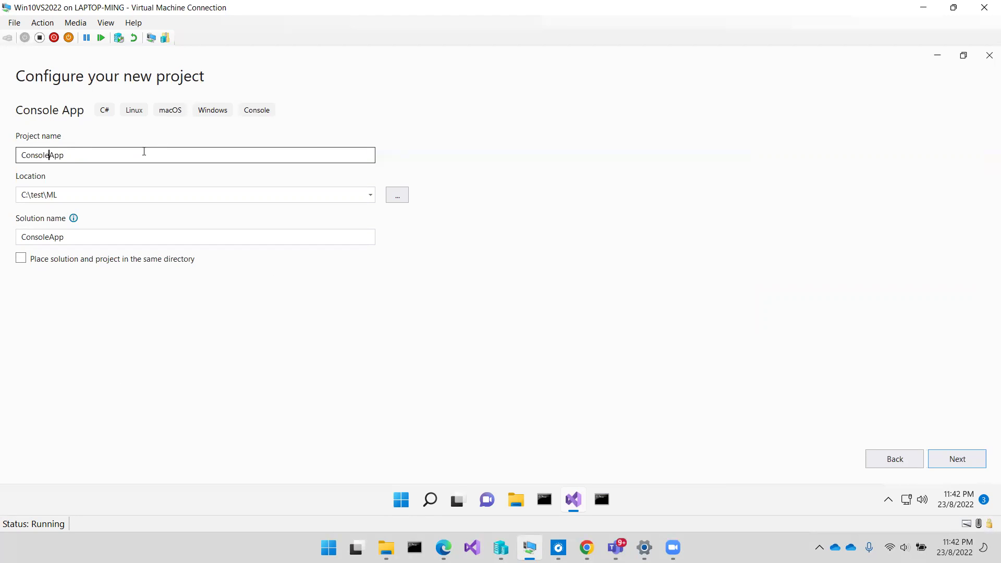
pyautogui.press('BackSpace')
pyautogui.press('BackSpace')
pyautogui.press('BackSpace')
pyautogui.press('BackSpace')
pyautogui.write('MM')
pyautogui.press('BackSpace')
pyautogui.write('L')
pyautogui.write('DBRe')
pyautogui.write('c')
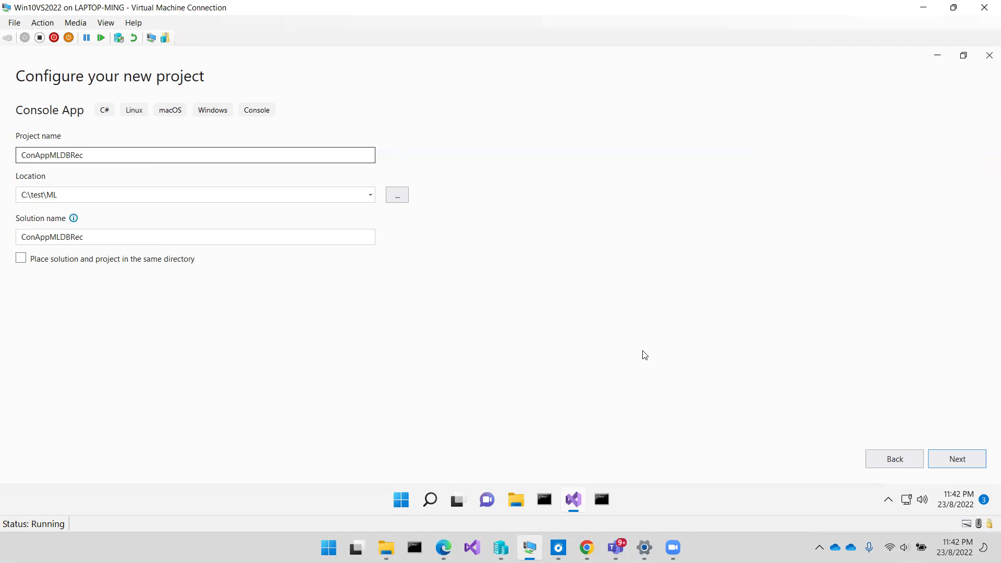
# Target .NET 6.0 with top-level statements turned off, and create the project.
pyautogui.click(970, 461)
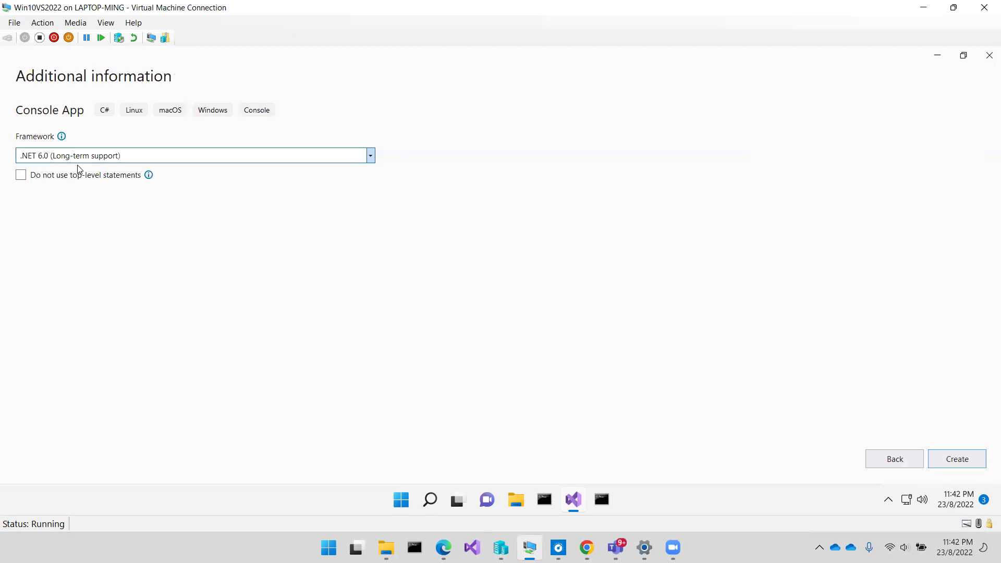
pyautogui.click(78, 174)
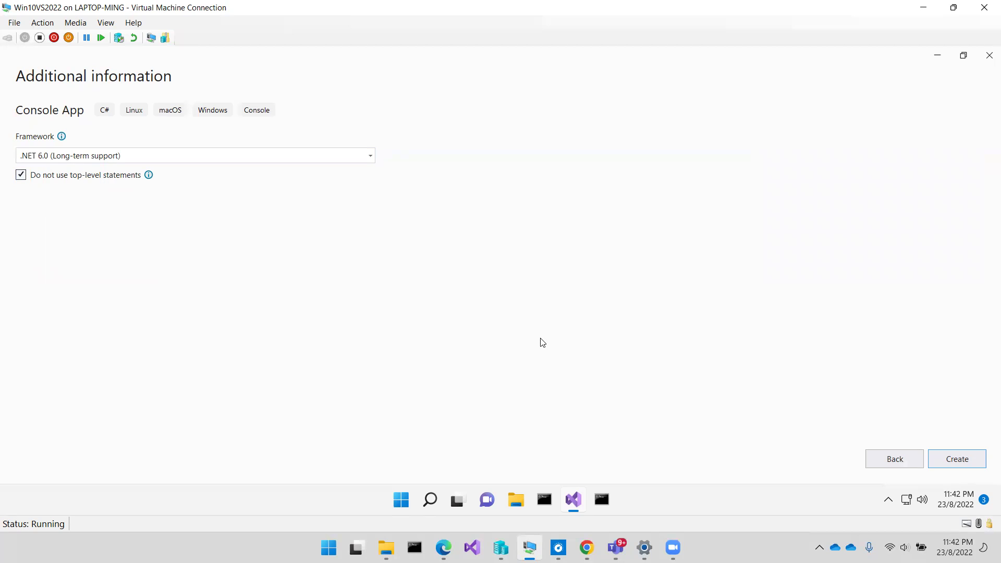
pyautogui.click(958, 459)
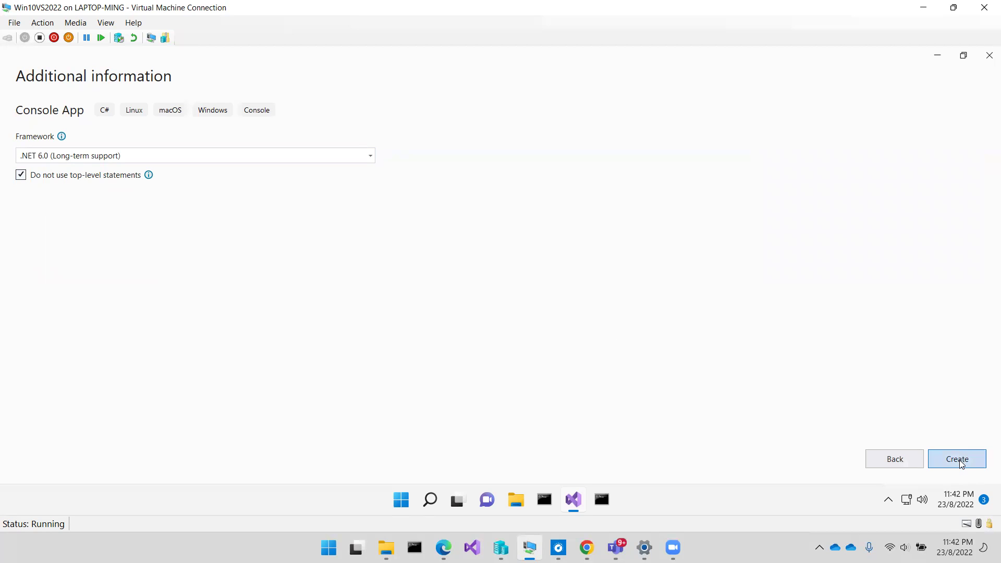
# Create ConAppMLDBRec and show its file tree in Solution Explorer.
pyautogui.click(962, 463)
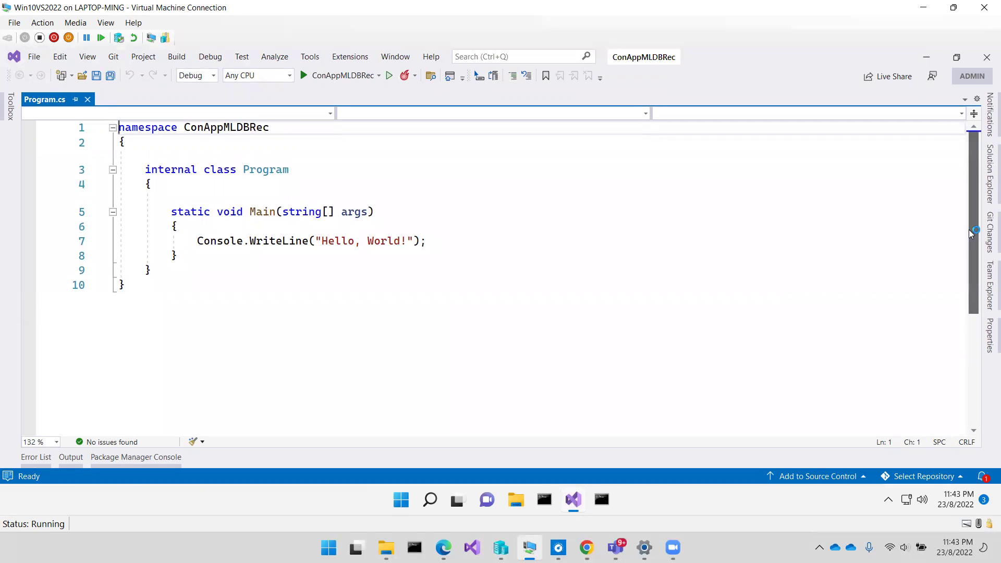
pyautogui.click(989, 174)
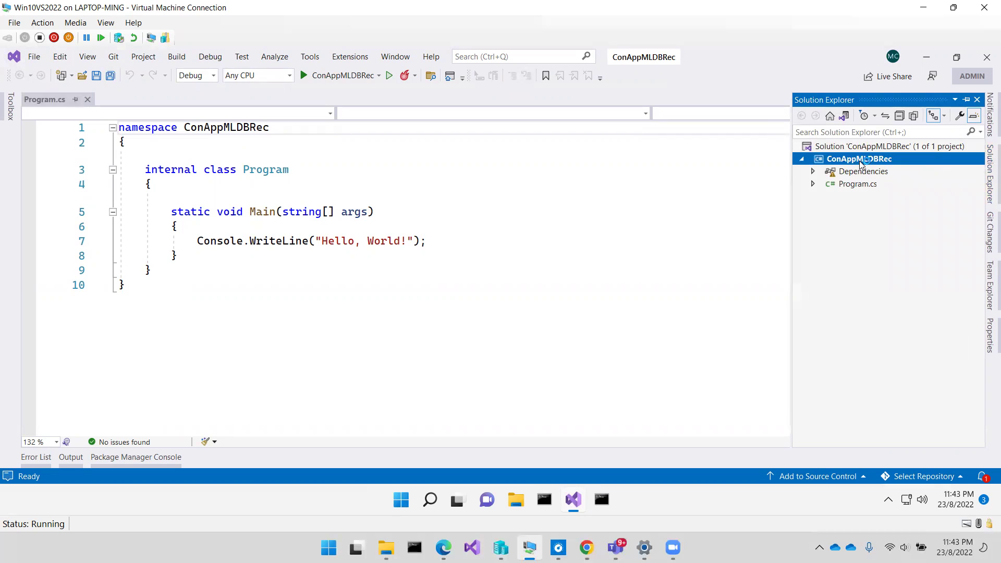
# Add a Machine Learning Model item named MLModel1.mbconfig to ConAppMLDBRec.
pyautogui.rightClick(863, 162)
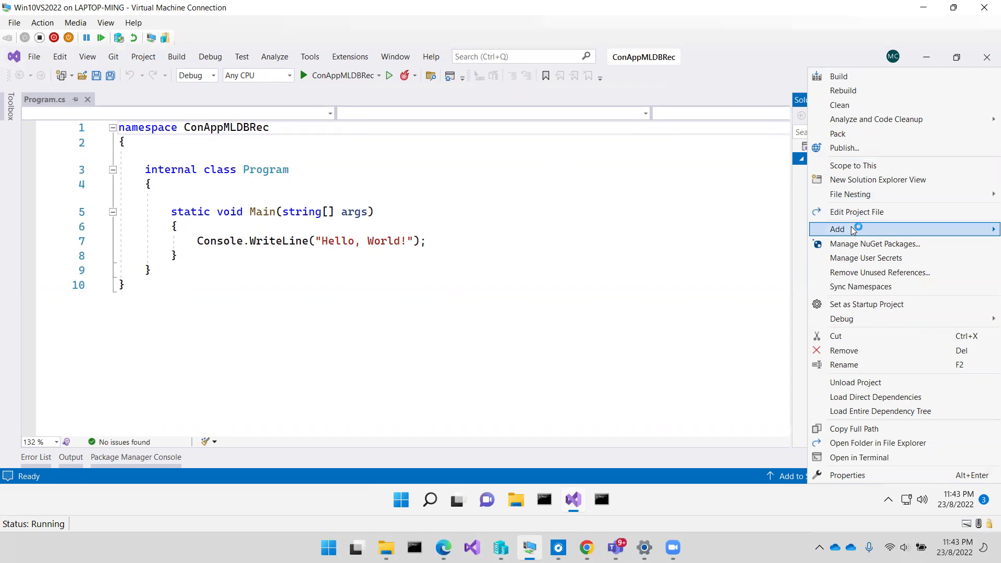
pyautogui.moveTo(837, 229)
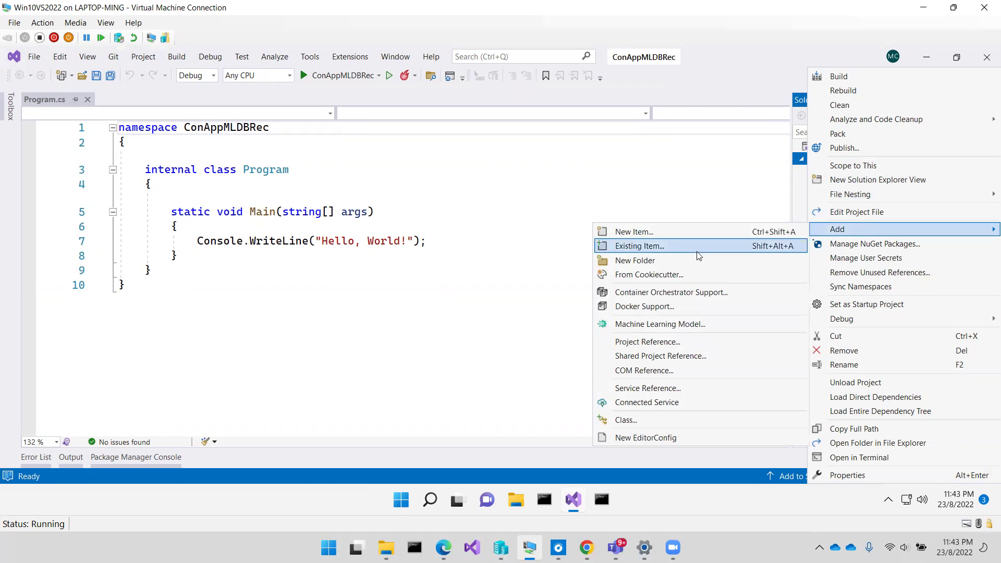
pyautogui.click(660, 325)
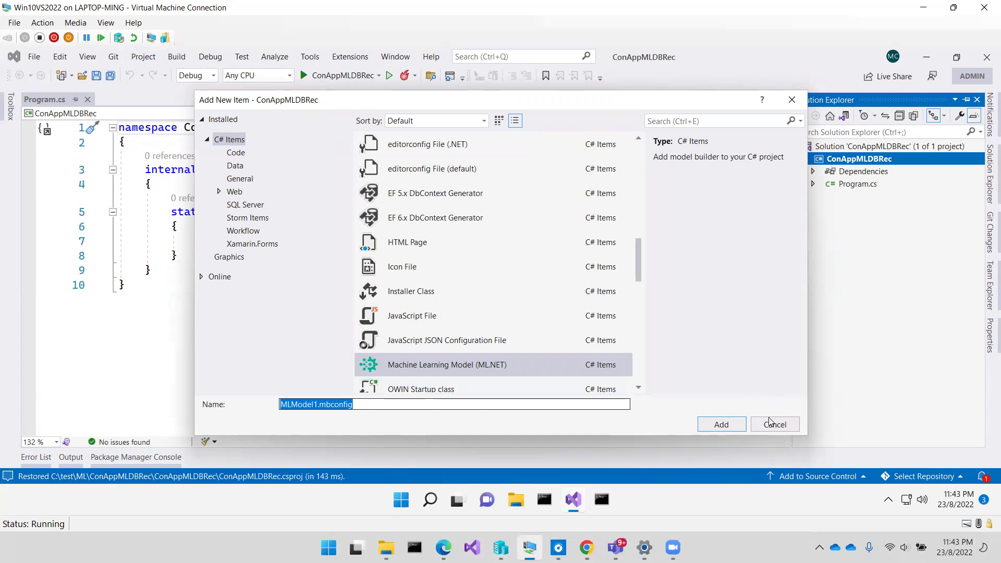
pyautogui.click(742, 429)
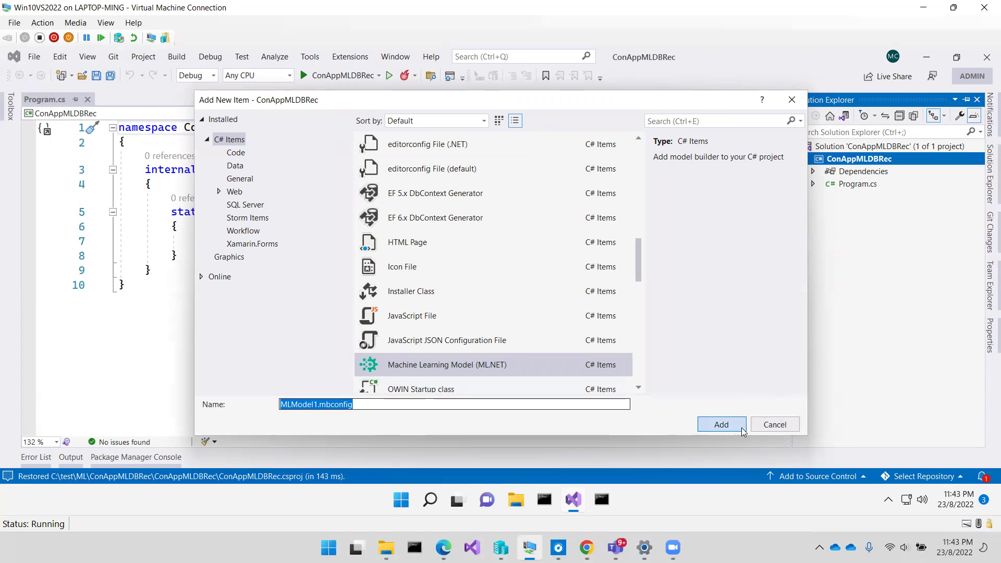
pyautogui.click(742, 429)
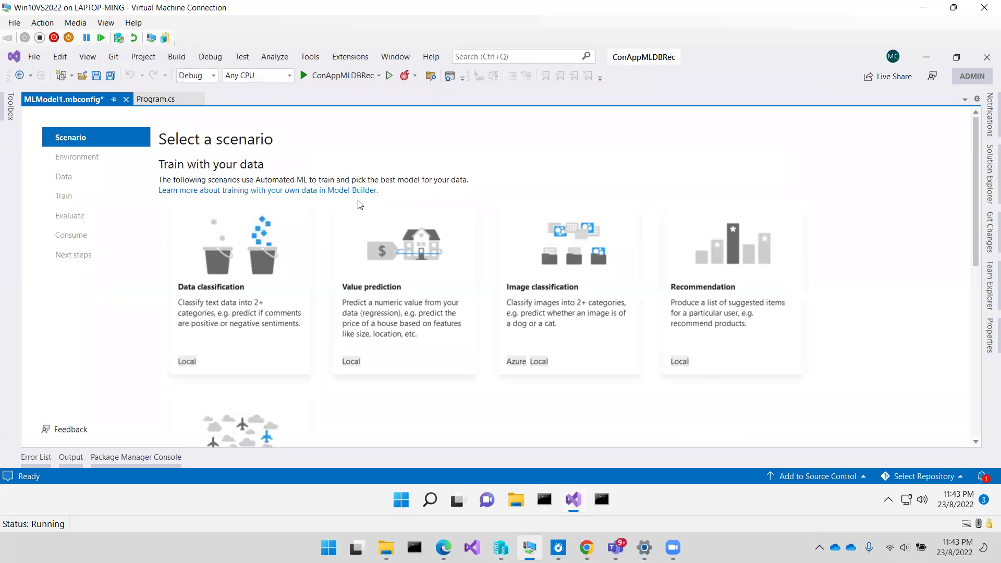
# Choose the Value prediction scenario, dismiss the error, and reach the Data step.
pyautogui.click(380, 286)
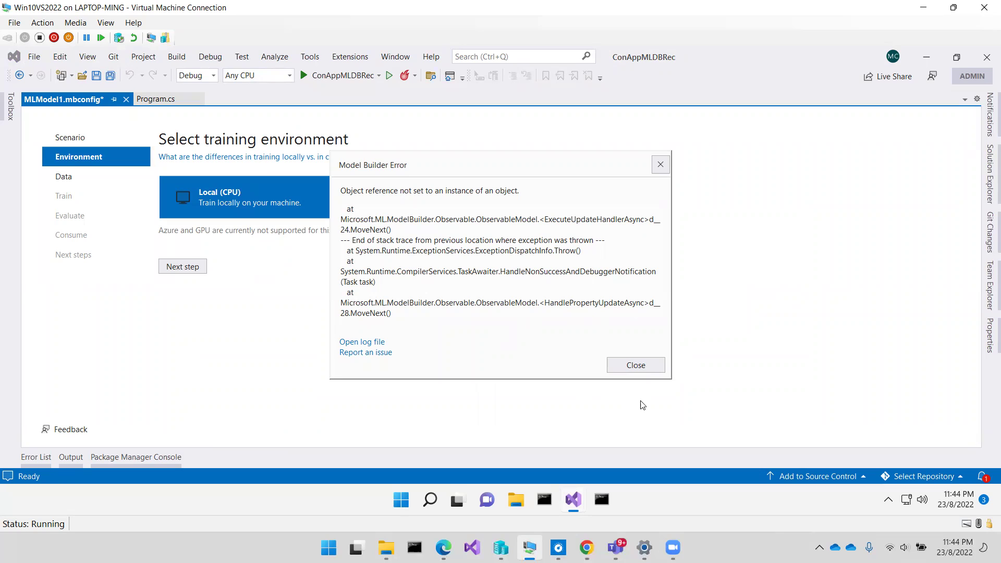
pyautogui.click(646, 367)
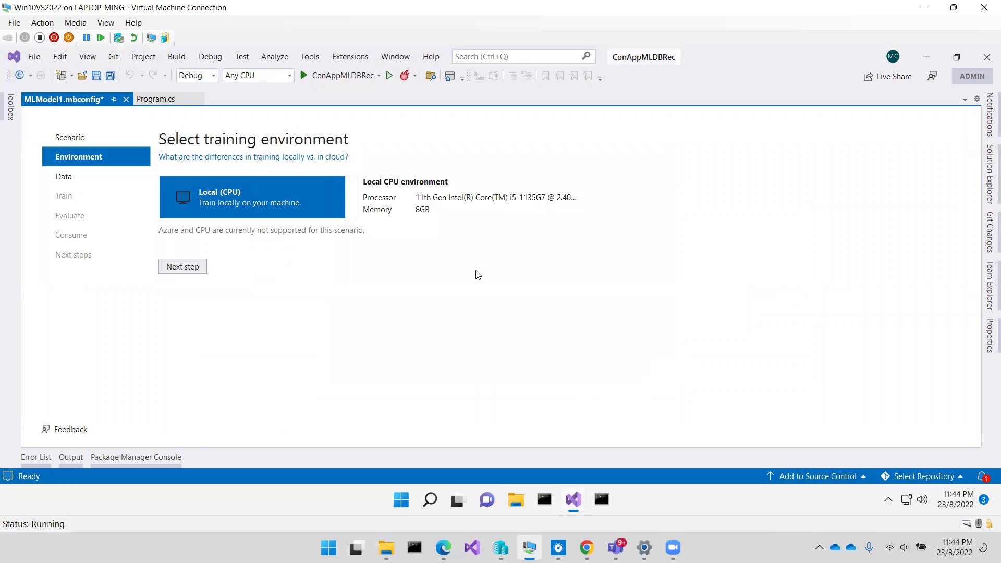
pyautogui.click(190, 268)
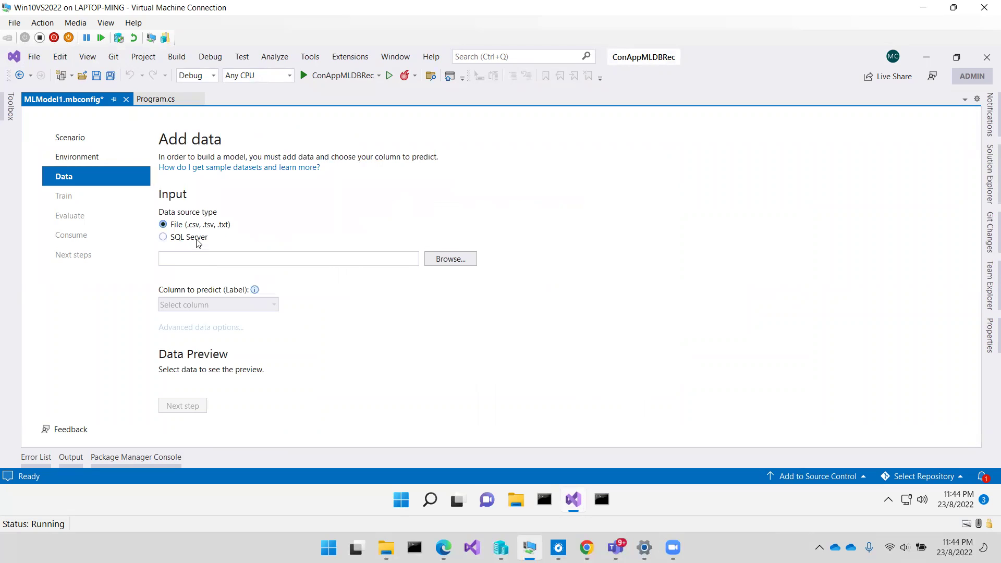
# Set SQL Server as the data source type and launch the SQL Server tool.
pyautogui.click(197, 241)
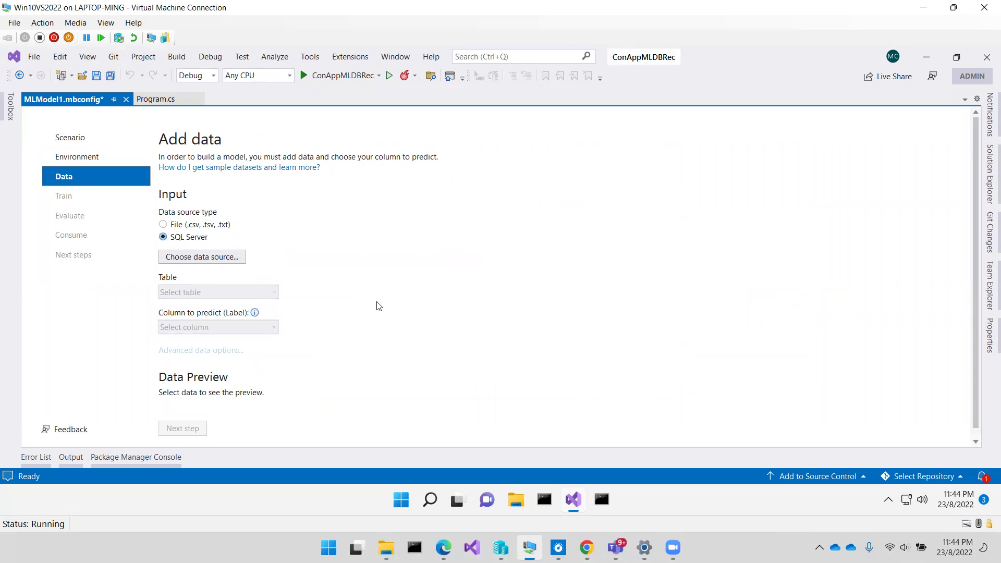
pyautogui.click(401, 499)
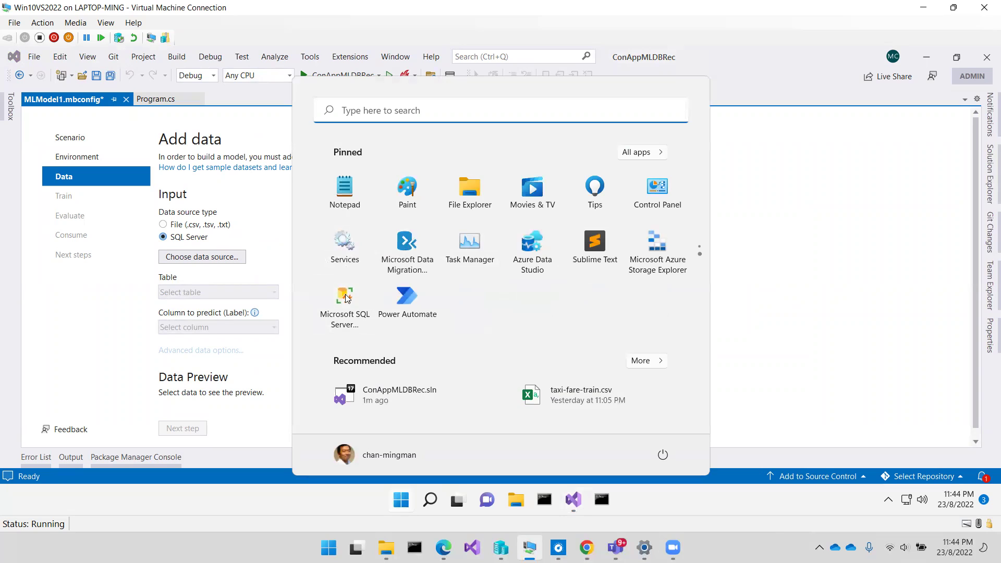
pyautogui.click(345, 299)
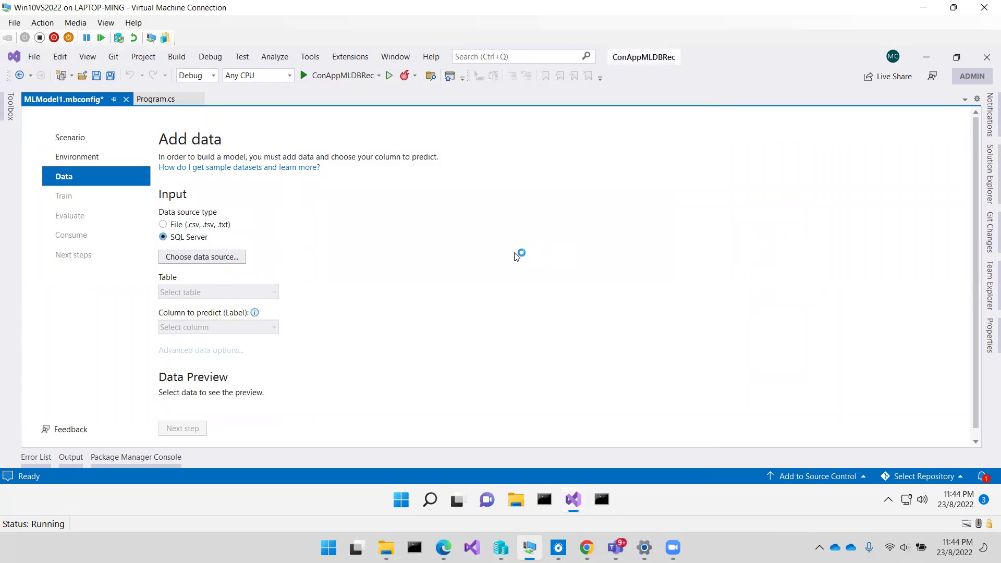
# Connect Microsoft SQL Server to the MachineLearning database on server '.'.
pyautogui.click(232, 261)
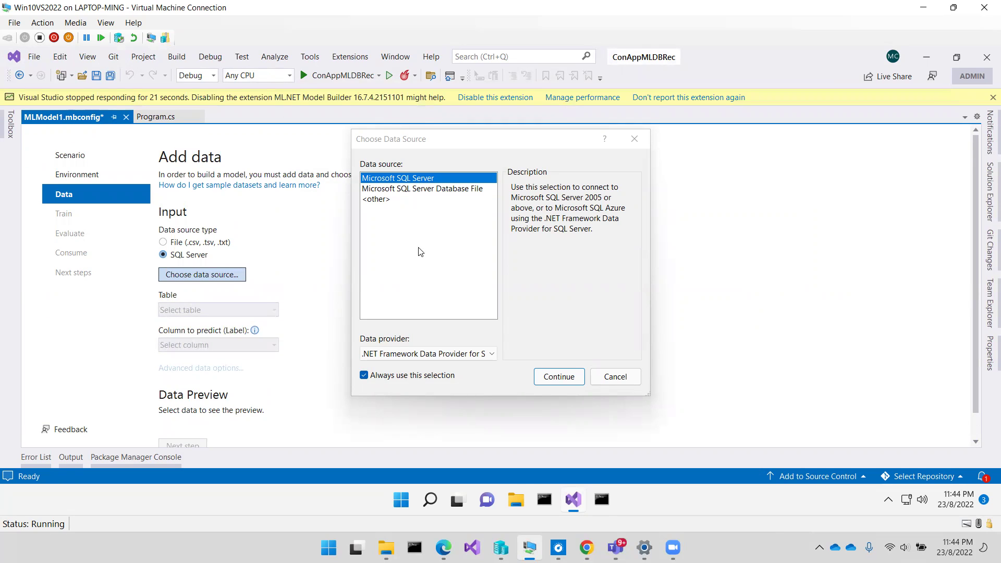
pyautogui.click(559, 377)
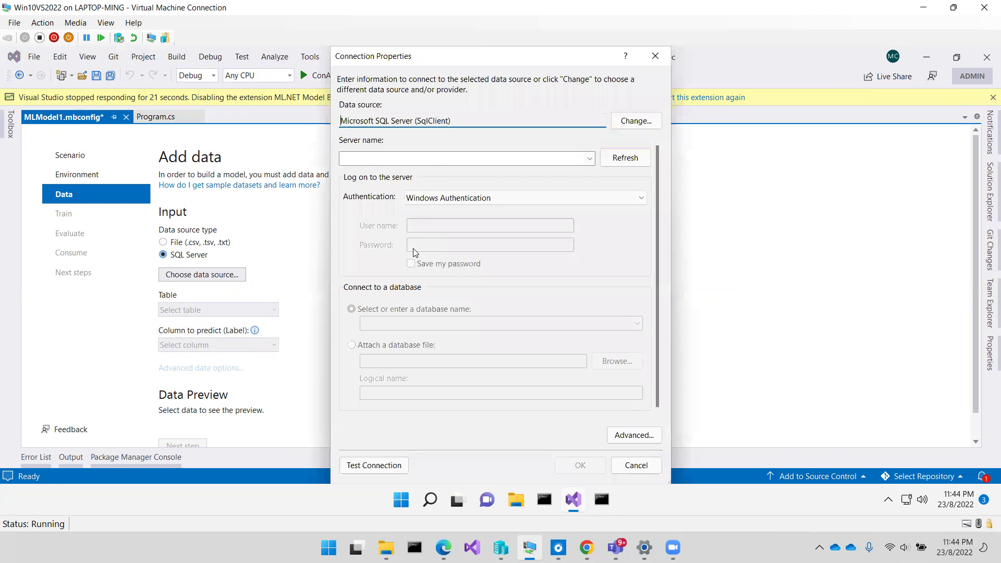
pyautogui.click(433, 159)
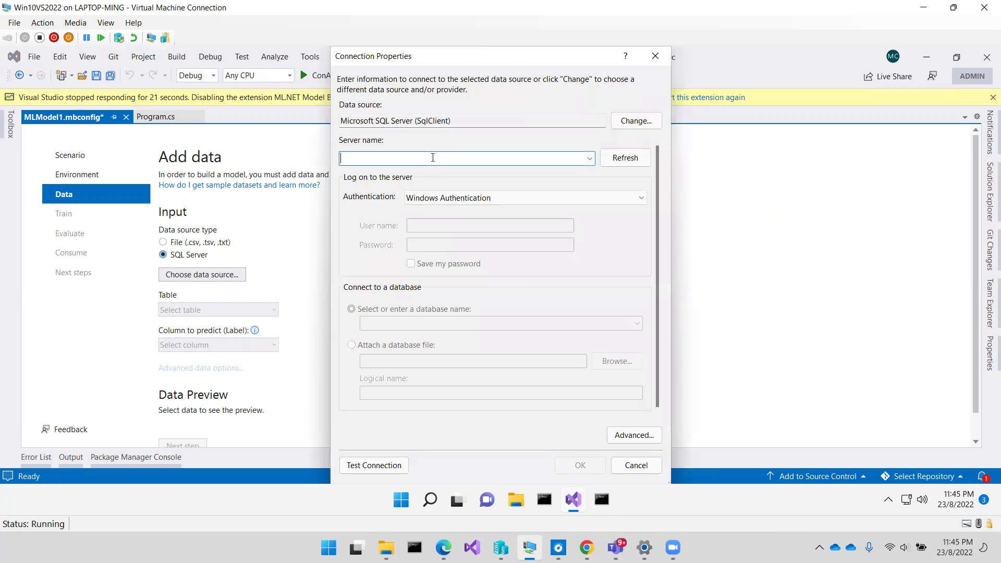
pyautogui.write('.')
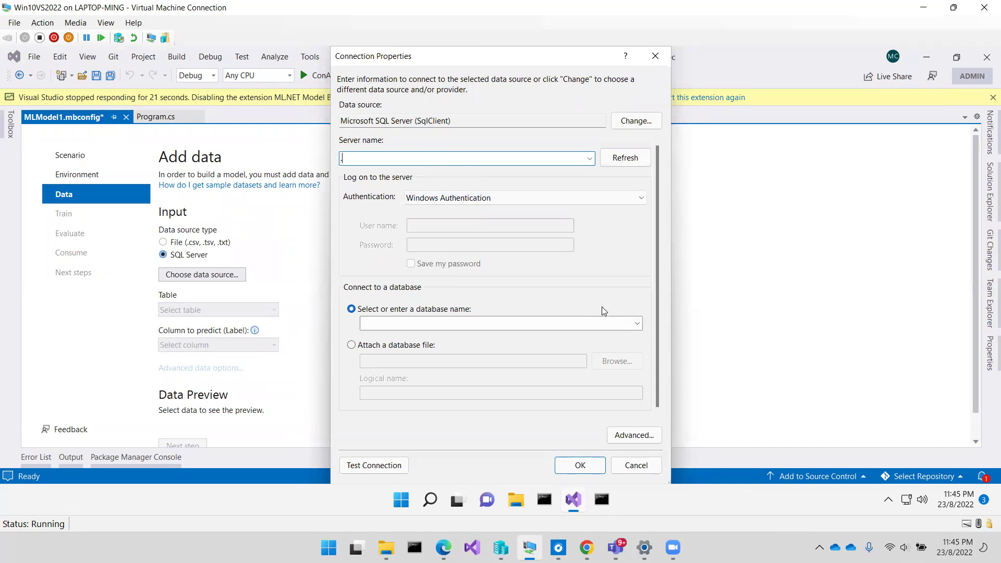
pyautogui.click(637, 323)
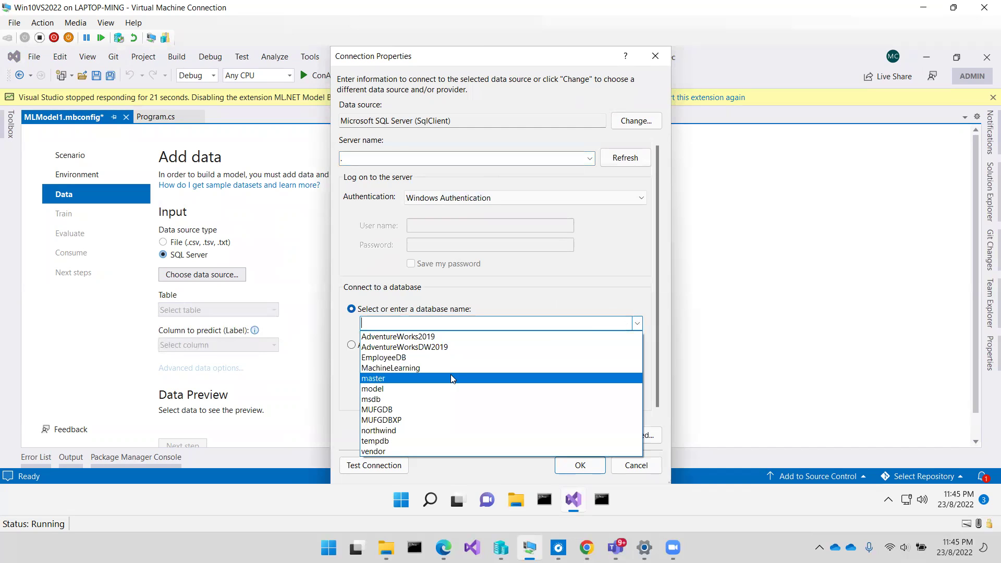
pyautogui.click(418, 368)
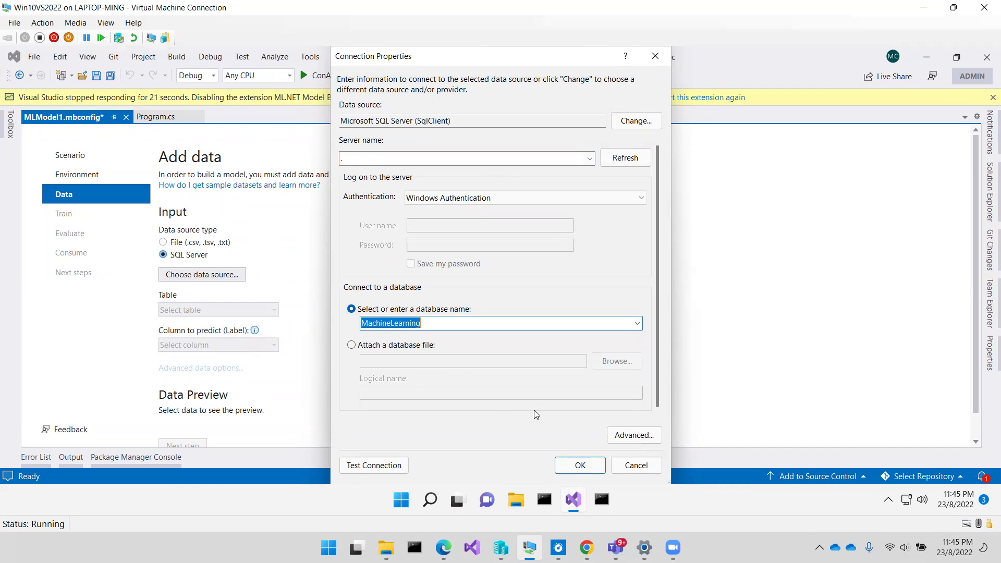
pyautogui.click(580, 466)
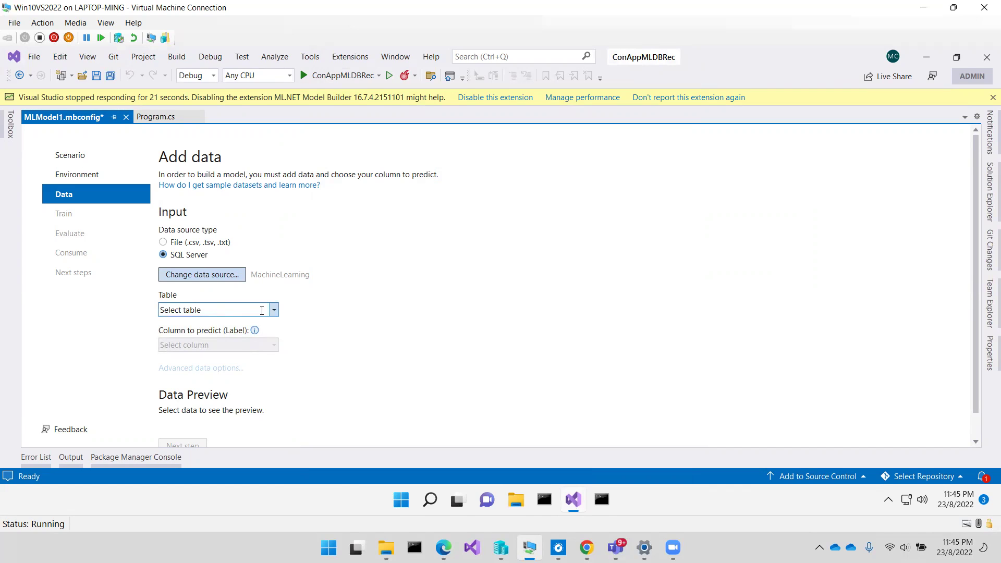
# Use the taxi-fare-train table with fare_amount as the column to predict, then go to Train.
pyautogui.click(275, 311)
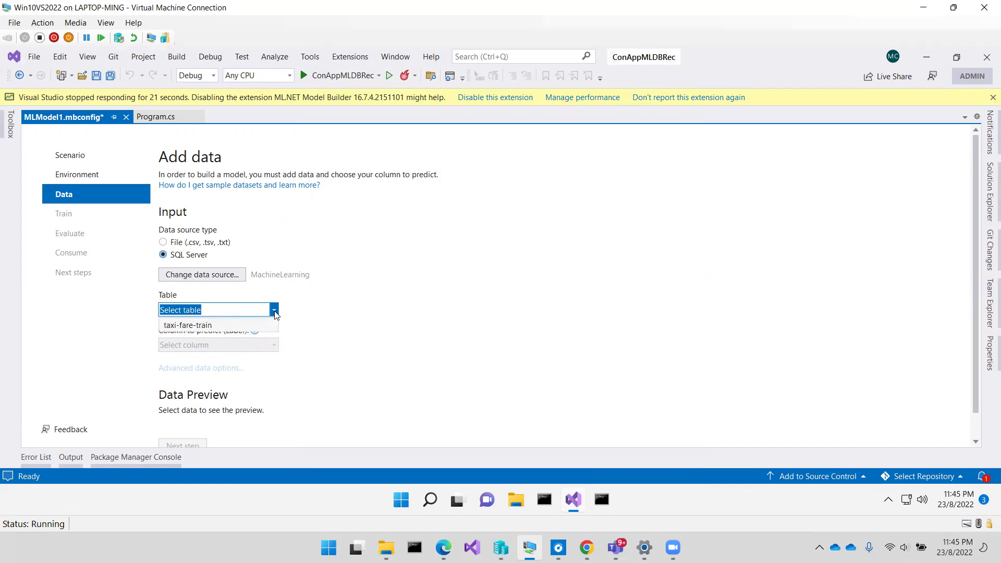
pyautogui.click(197, 325)
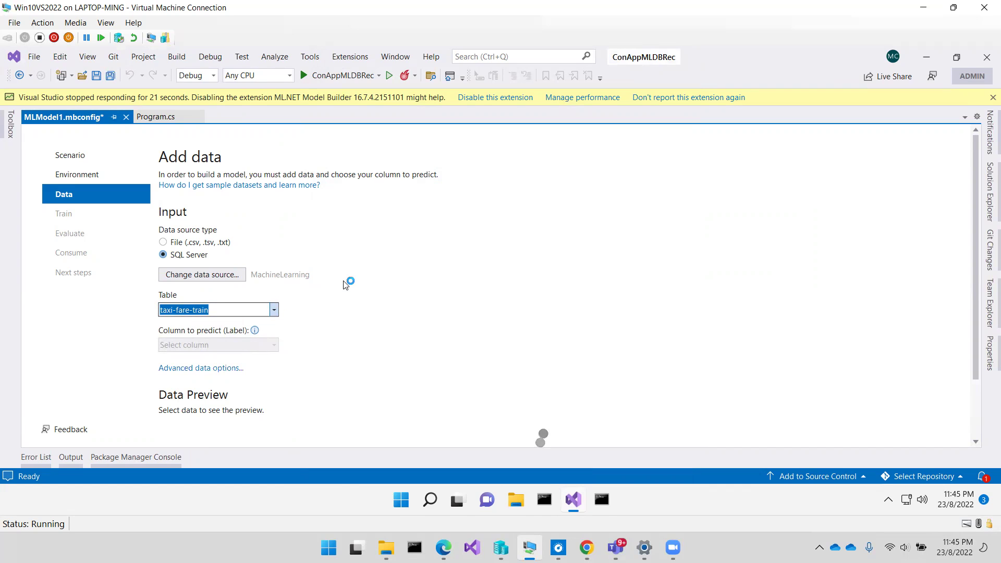
pyautogui.scroll(-3, 370, 294)
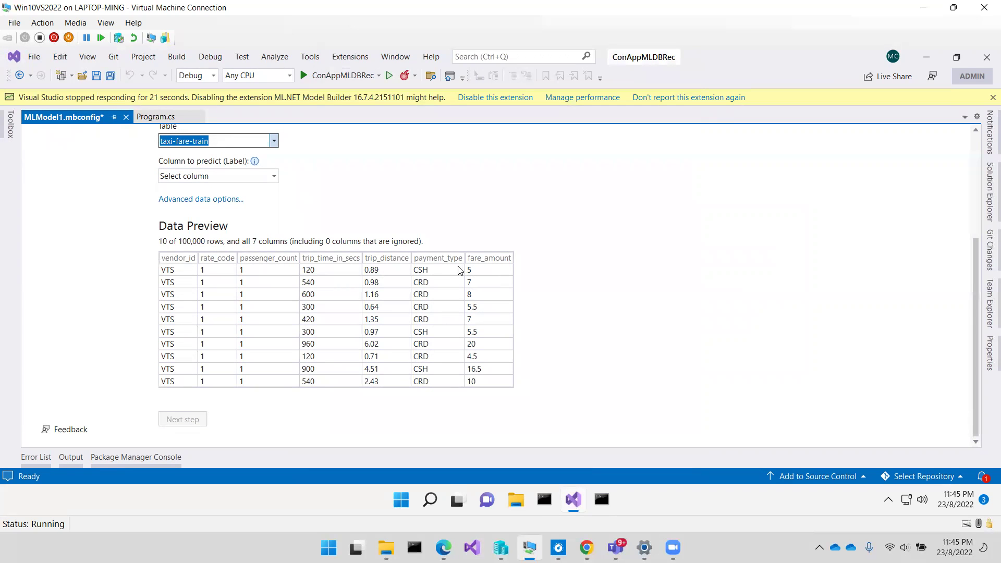
pyautogui.click(273, 176)
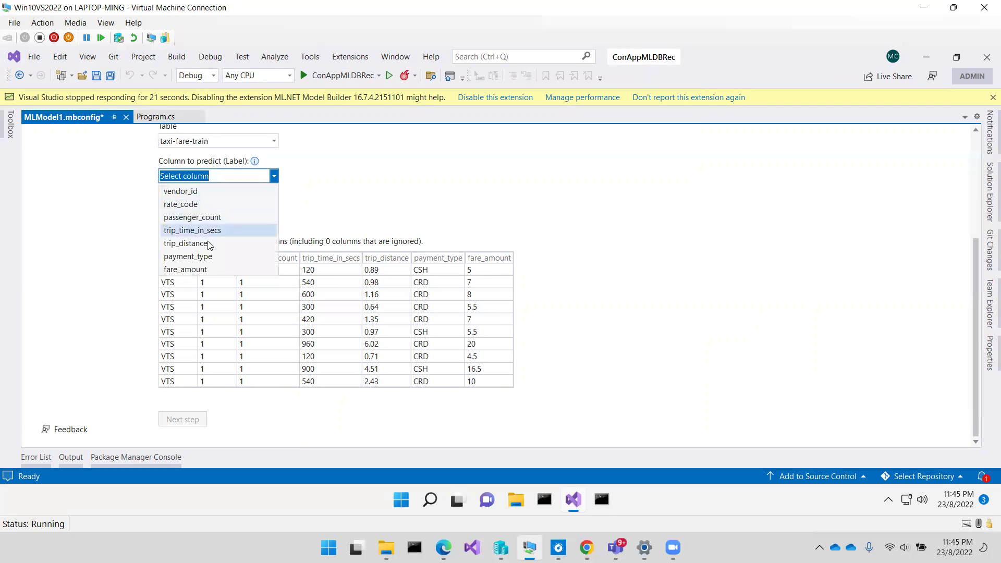
pyautogui.click(186, 269)
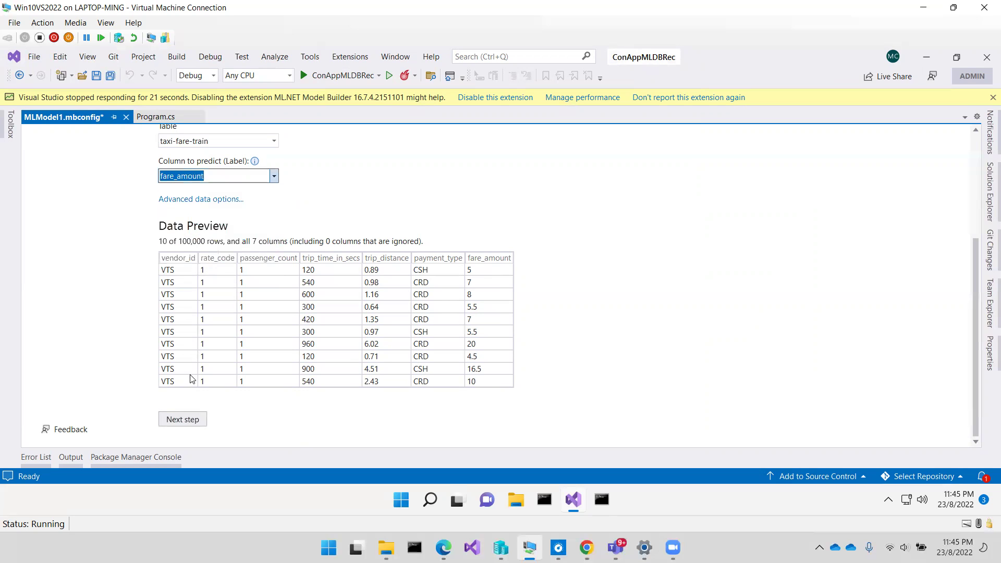
pyautogui.click(183, 419)
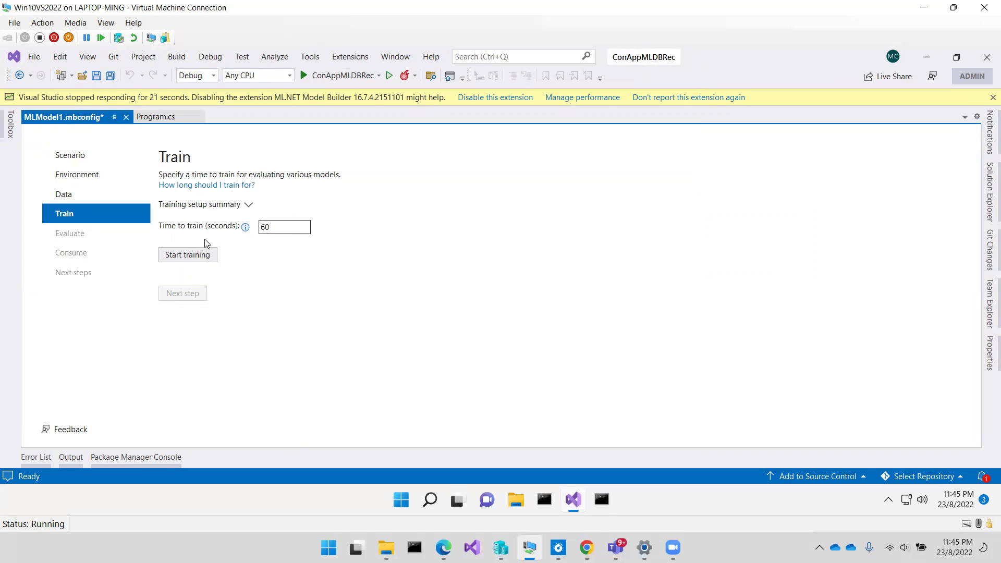
# Start training and enlarge the Output log to follow the regression trainer scores.
pyautogui.click(204, 256)
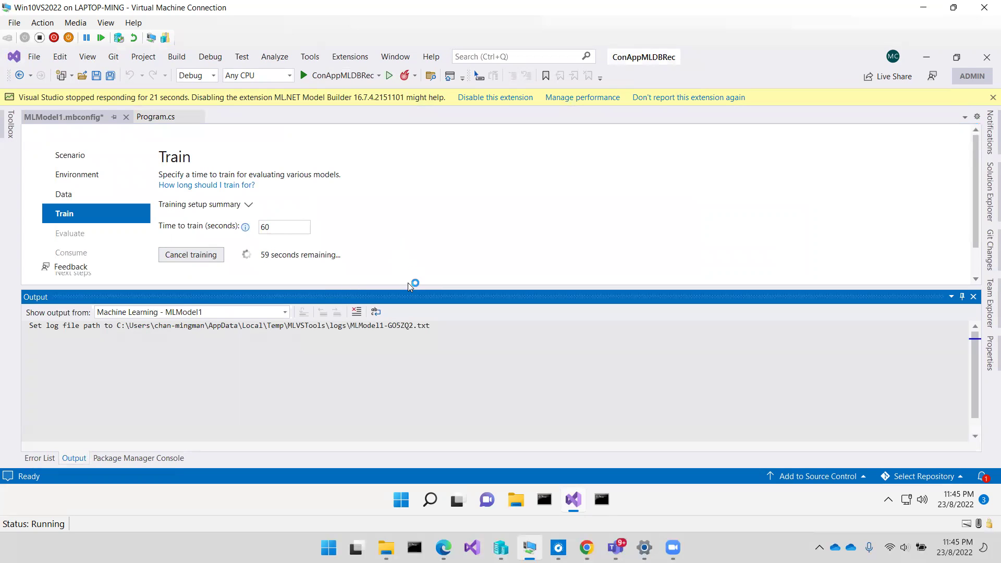
pyautogui.moveTo(407, 286); pyautogui.dragTo(409, 250)
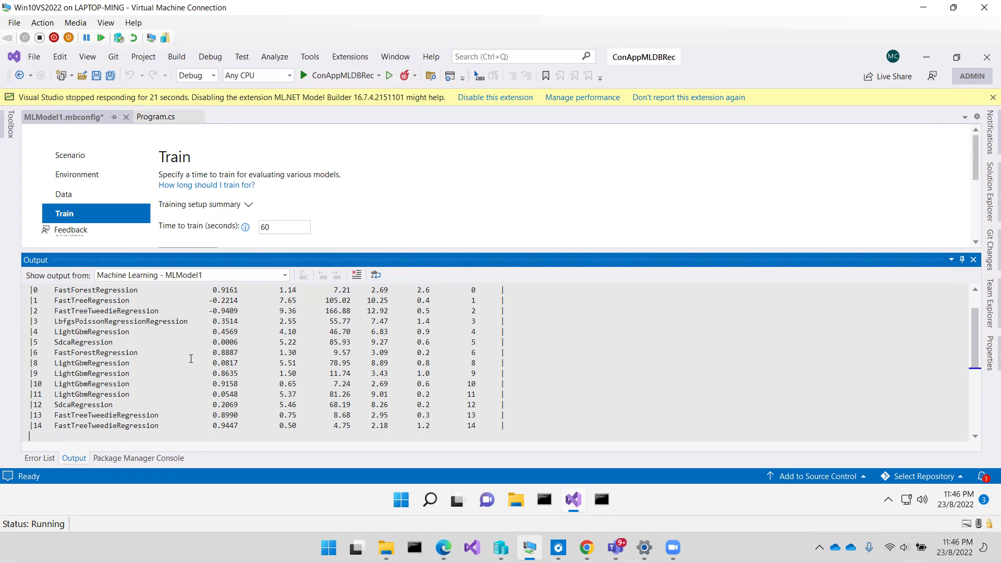
pyautogui.scroll(3, 190, 359)
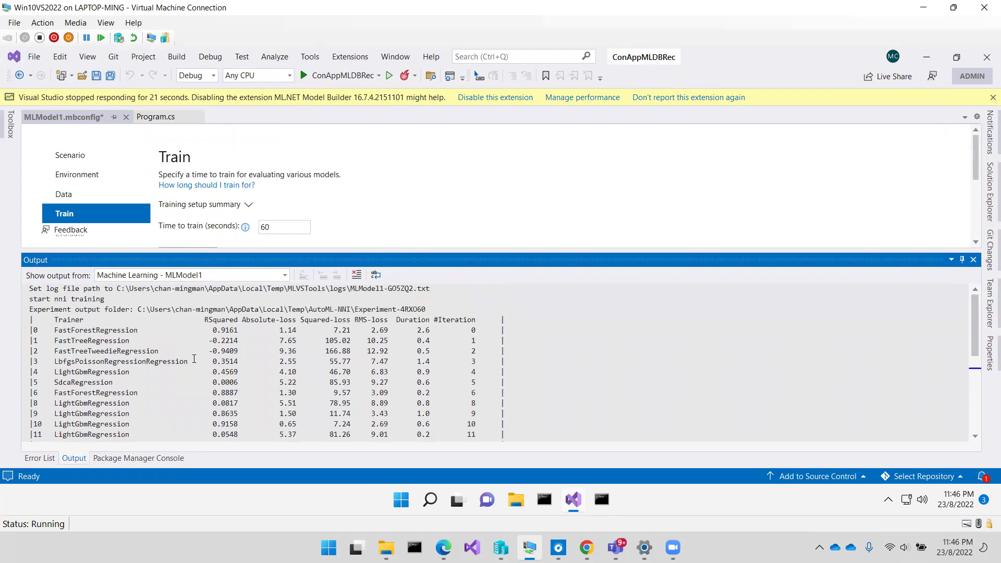
pyautogui.scroll(-5, 194, 358)
pyautogui.scroll(-5, 194, 359)
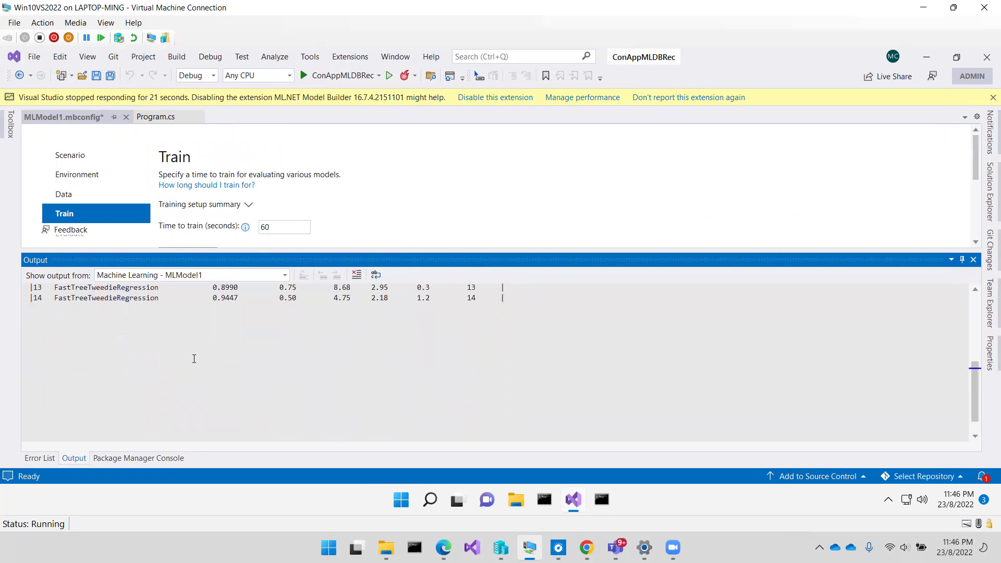
# Toggle the Output log to track progress until FastTreeTweedieRegression leads with RSquared 0.94.
pyautogui.click(410, 211)
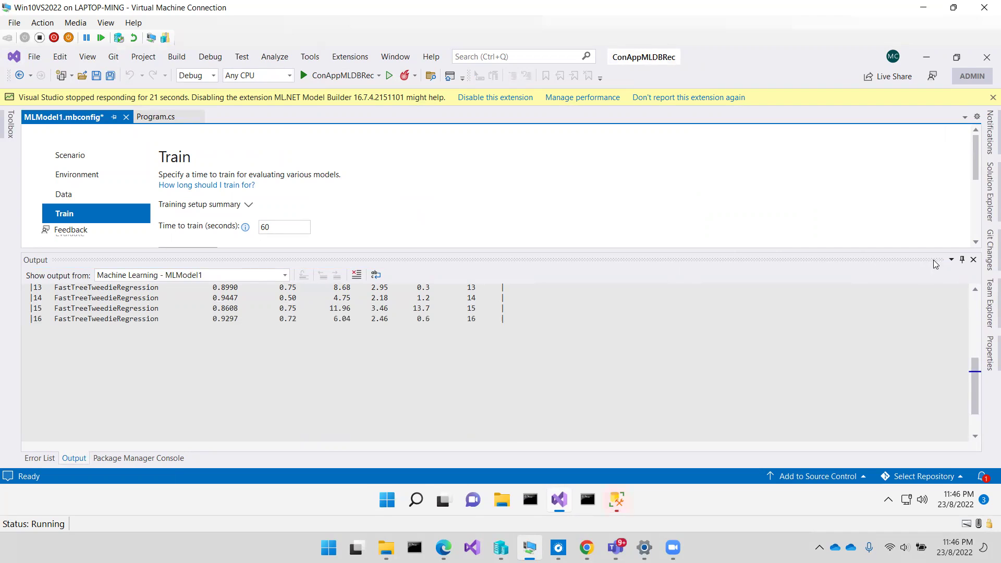
pyautogui.click(964, 261)
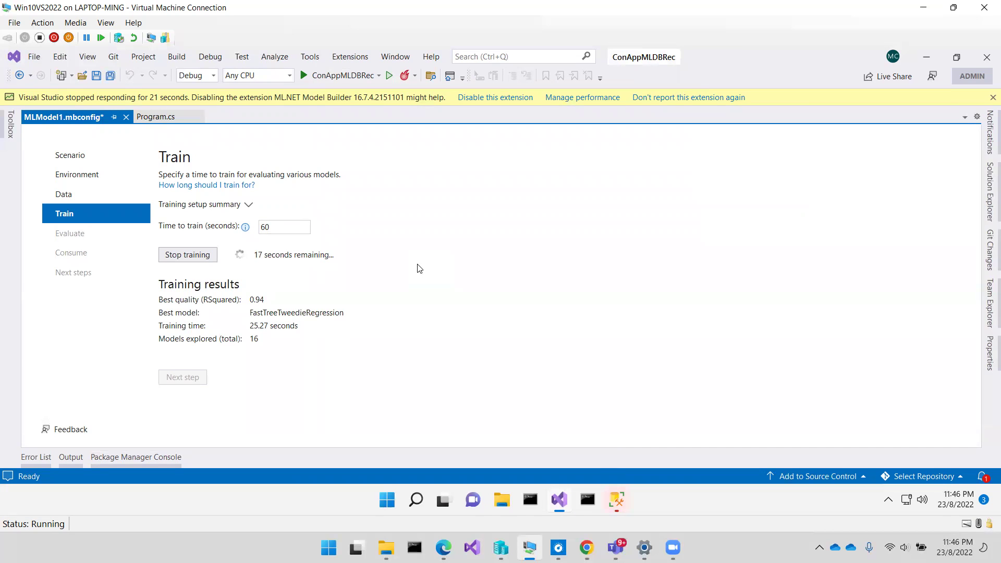
pyautogui.click(70, 457)
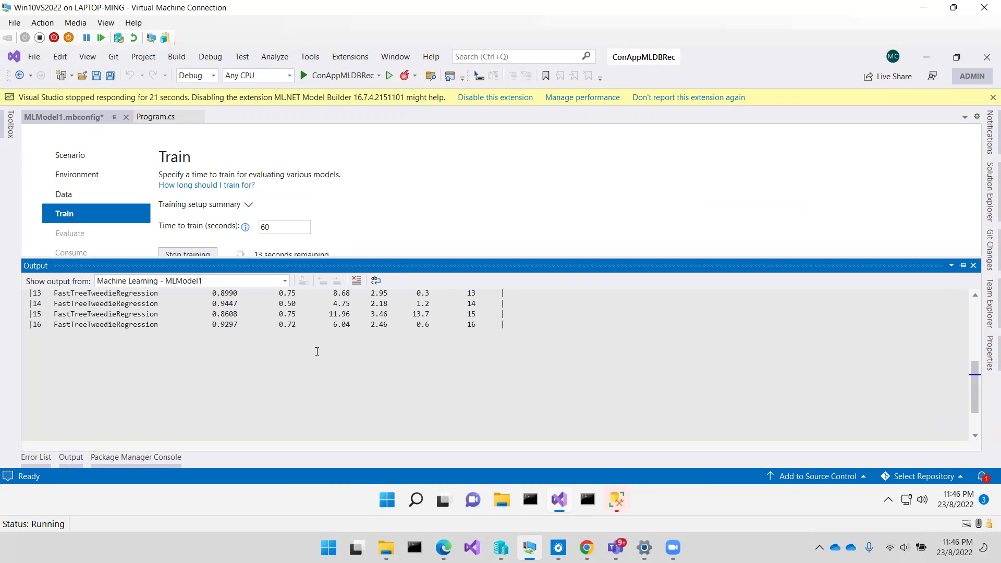
pyautogui.click(51, 350)
pyautogui.click(431, 196)
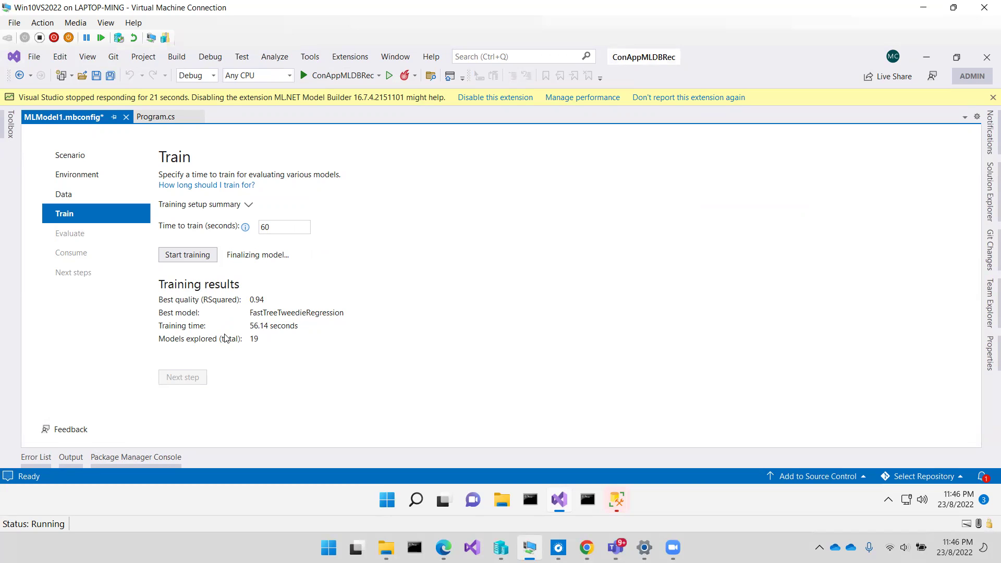
# Reopen the Output log, then hide it to view the final FastTreeTweedieRegression results.
pyautogui.click(70, 457)
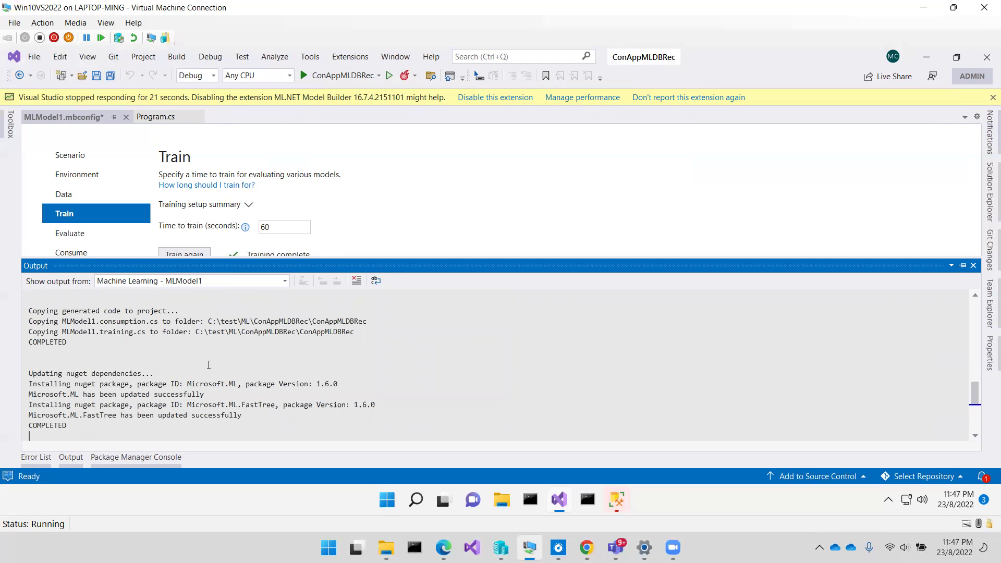
pyautogui.scroll(3, 208, 365)
pyautogui.scroll(3, 196, 360)
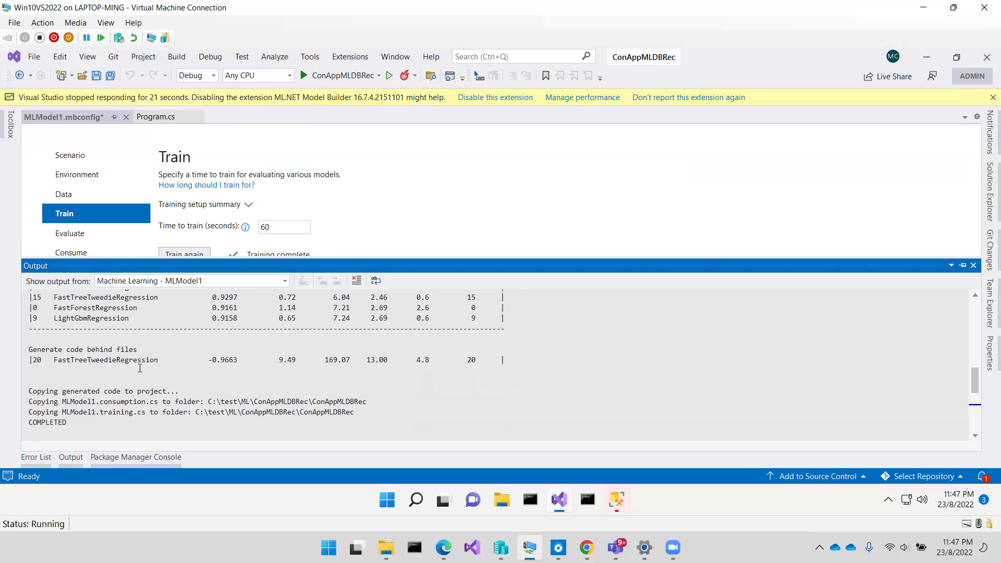
pyautogui.click(439, 180)
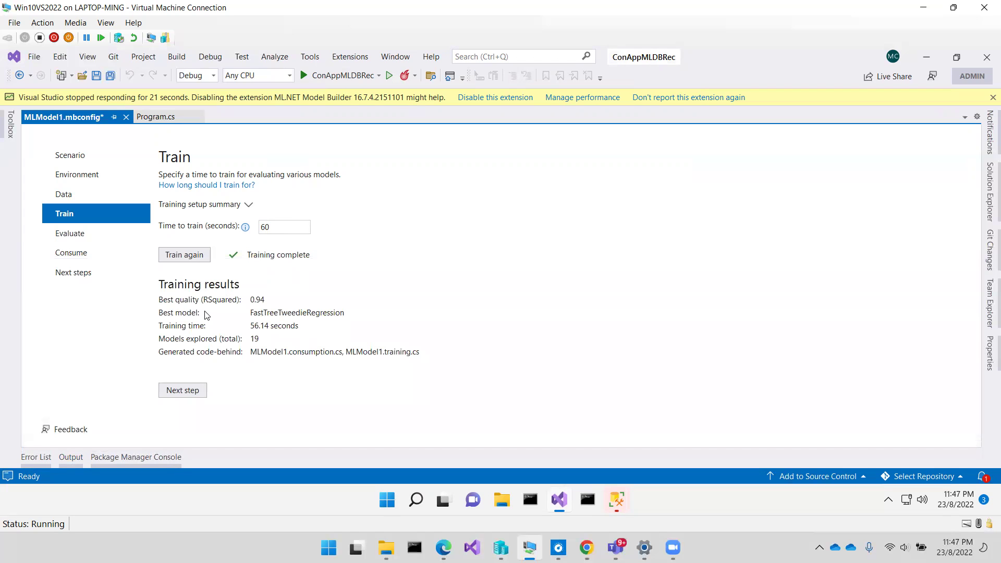
# Predict a fare_amount of 4.45 for the sample trip and copy the model's consumption snippet.
pyautogui.click(182, 390)
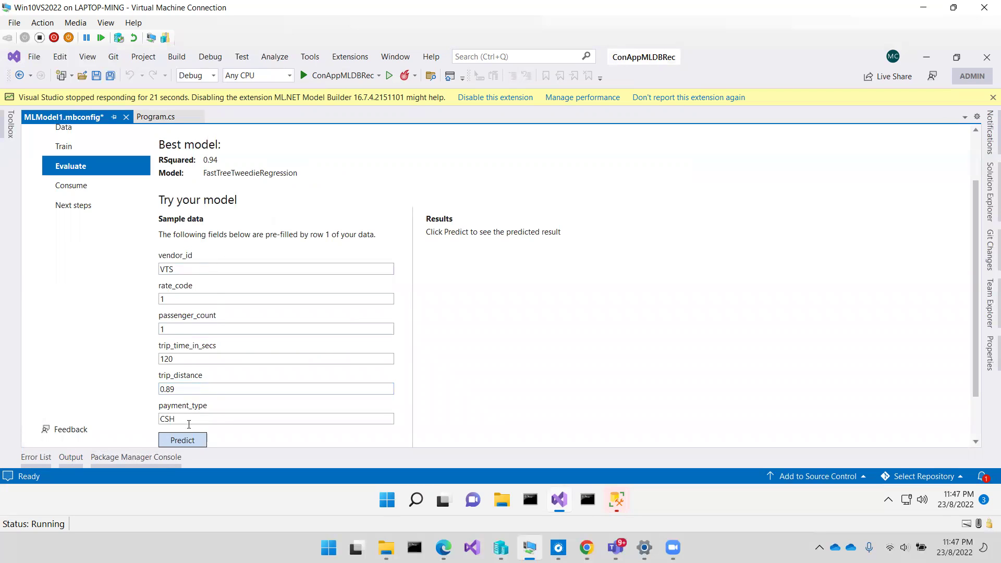
pyautogui.click(182, 441)
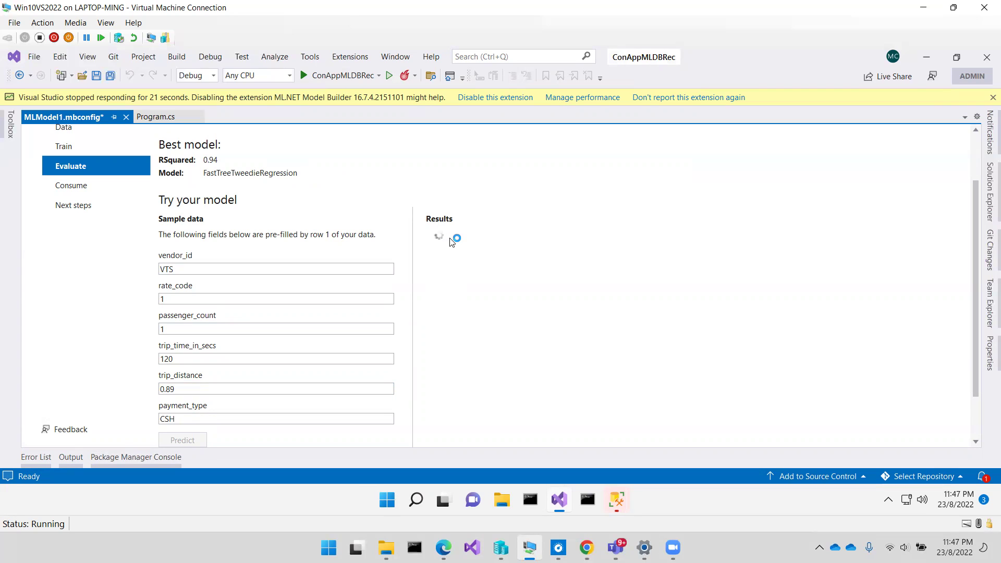
pyautogui.scroll(-2, 485, 268)
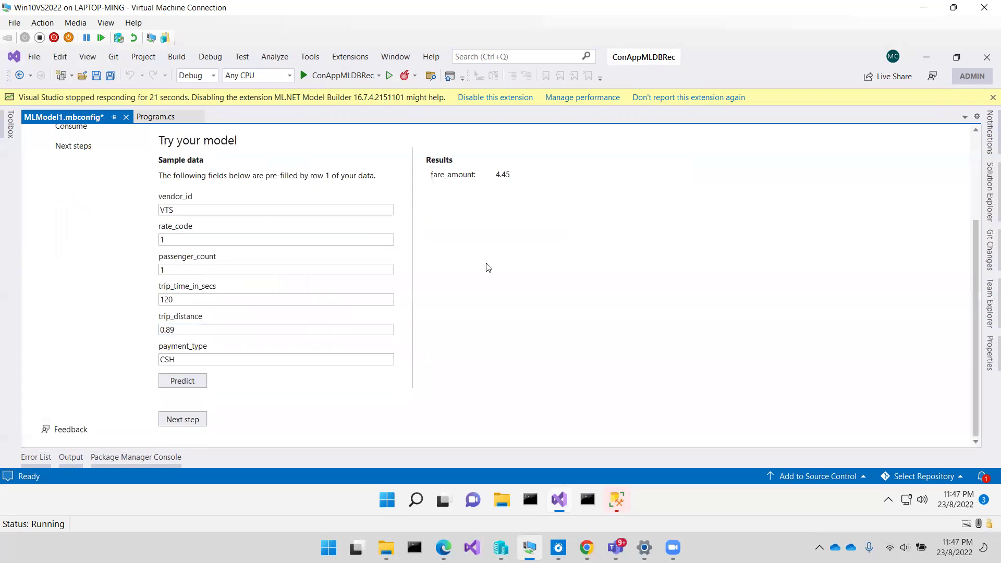
pyautogui.click(181, 423)
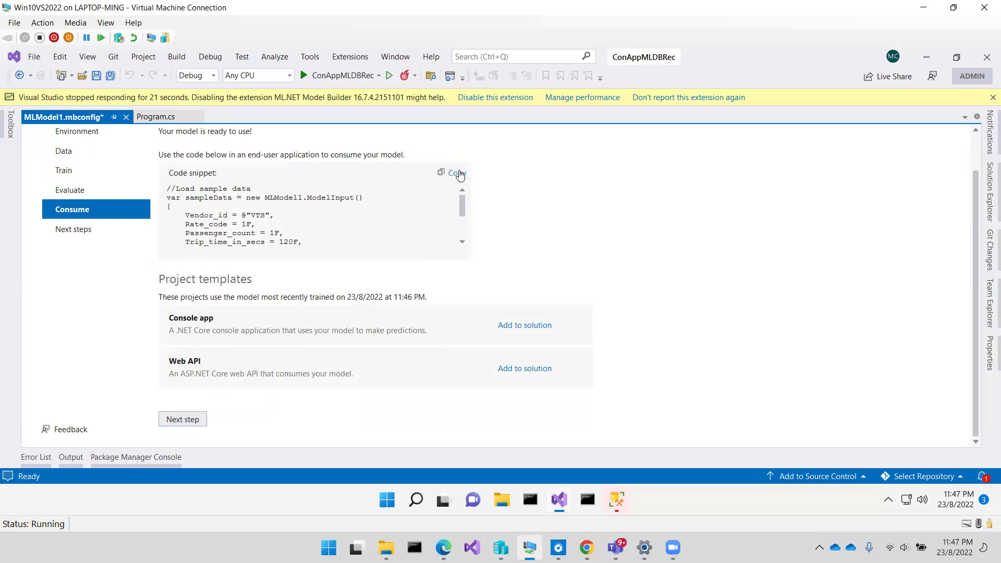
pyautogui.click(458, 173)
# Paste the copied sample-trip and MLModel1.Predict code into Main in Program.cs, after the Hello World line.
pyautogui.click(156, 118)
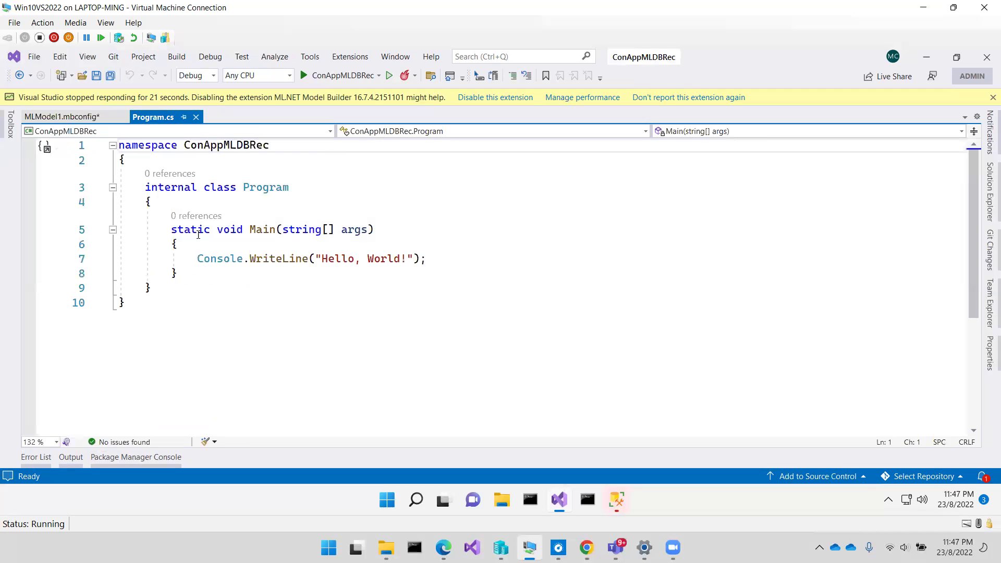
pyautogui.click(455, 256)
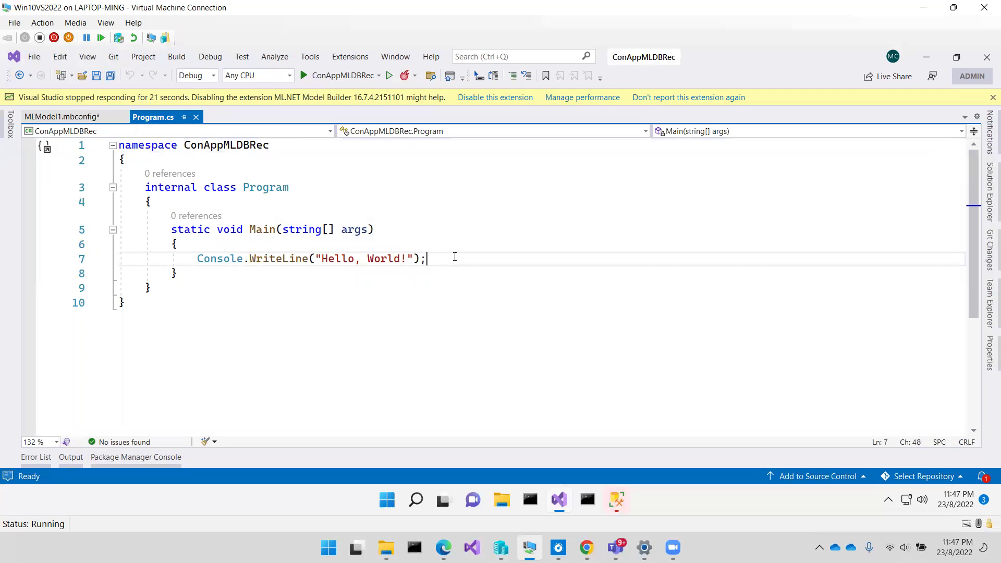
pyautogui.press('Return')
pyautogui.press('Return')
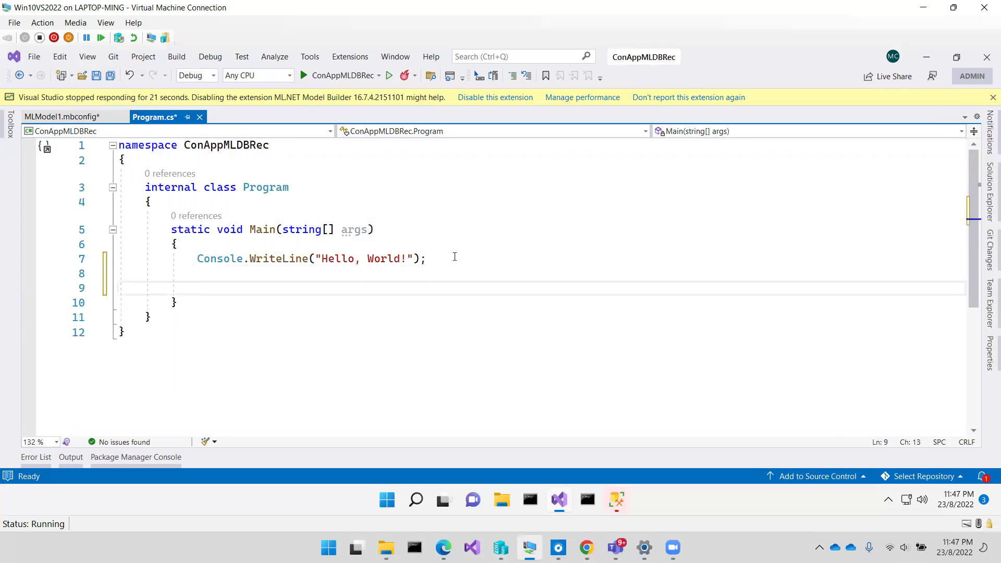
pyautogui.hotkey('ctrl', 'v')
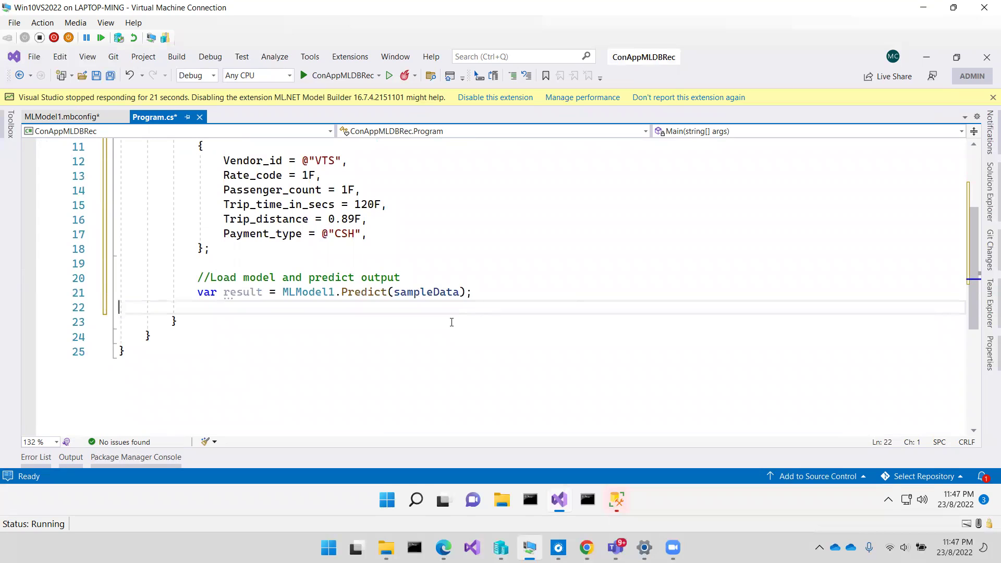
# Add Console.WriteLine(result.Score); below the Predict call.
pyautogui.press('Return')
pyautogui.write('Con')
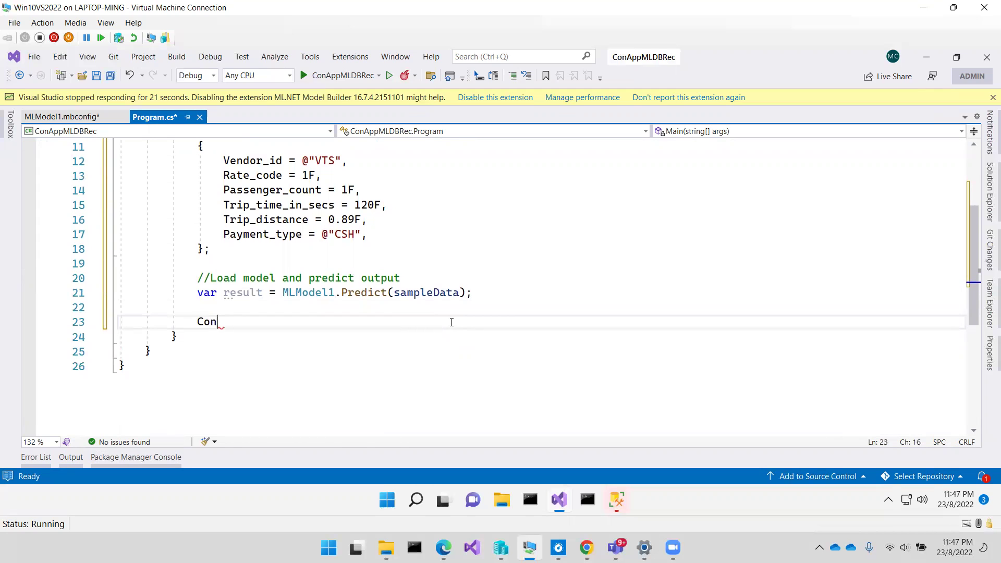
pyautogui.write('s')
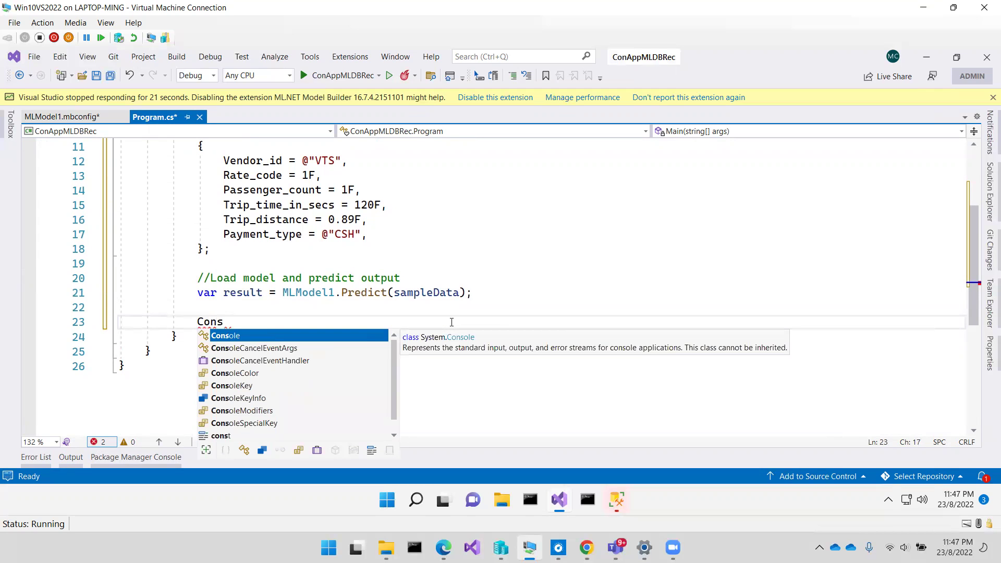
pyautogui.press('Tab')
pyautogui.write('.')
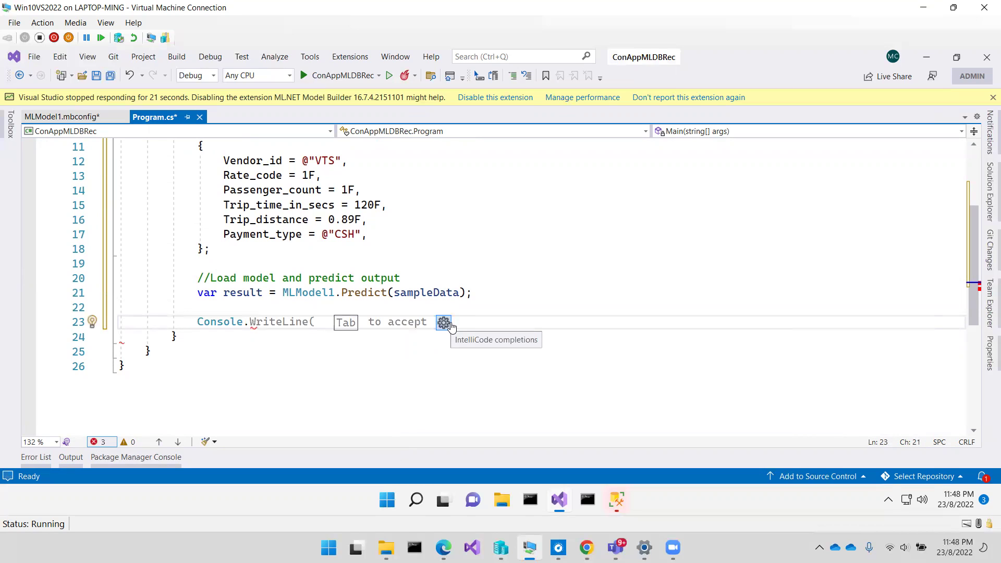
pyautogui.press('Tab')
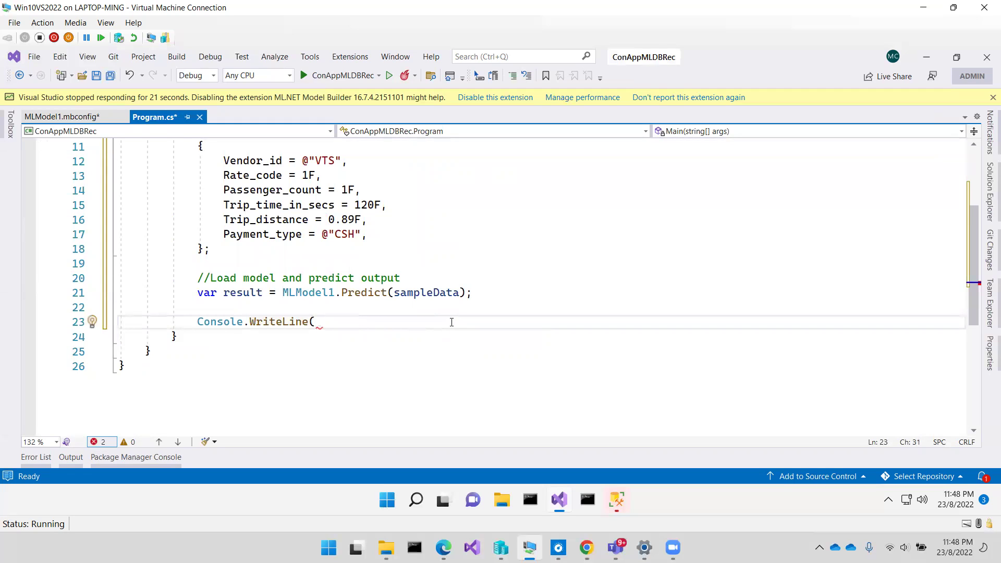
pyautogui.write('Re')
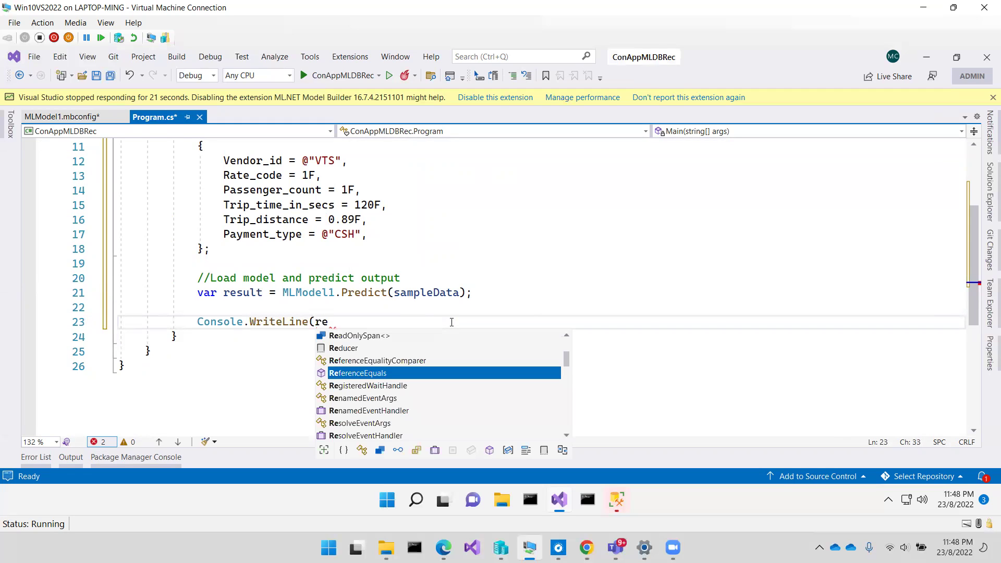
pyautogui.write('s')
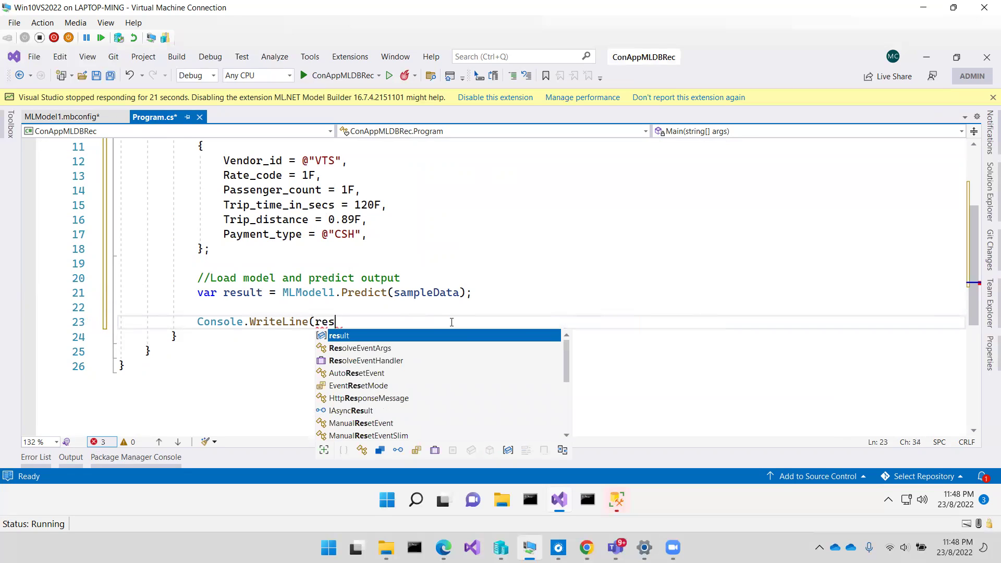
pyautogui.press('Tab')
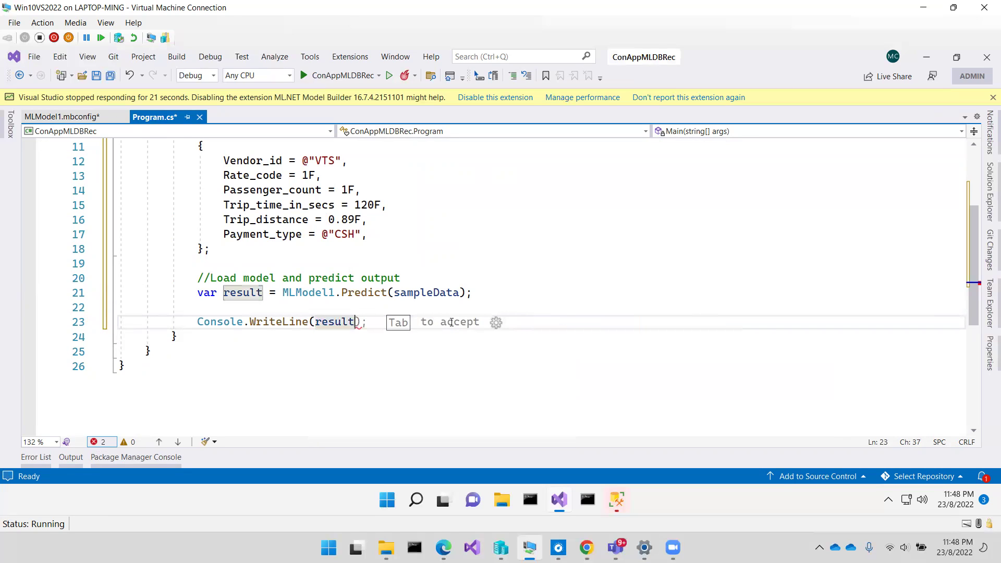
pyautogui.write('.')
pyautogui.press('Down')
pyautogui.press('Down')
pyautogui.press('Down')
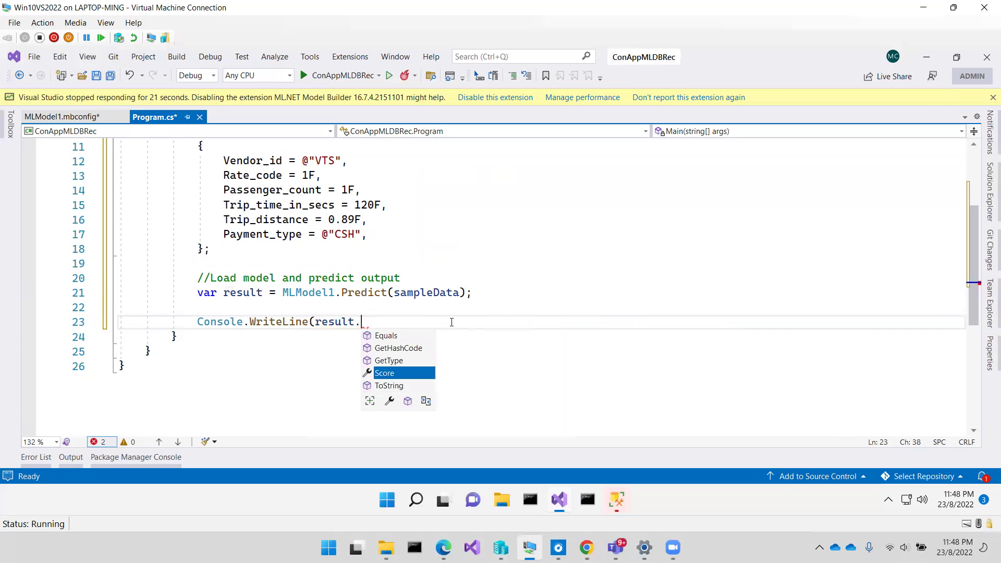
pyautogui.press('Tab')
pyautogui.click(451, 323)
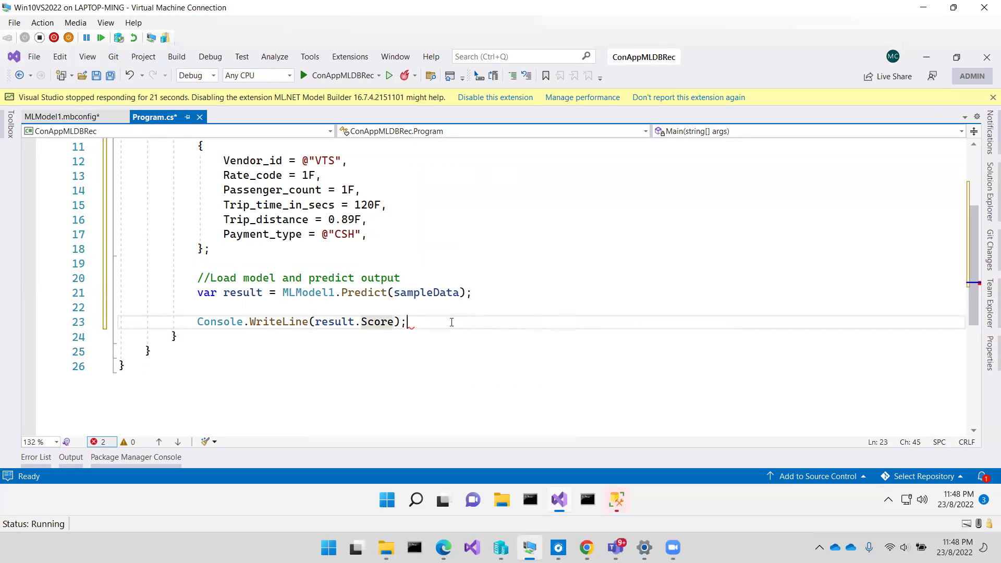
# Build and run ConAppMLDBRec and show its build log in the Output pane.
pyautogui.click(397, 220)
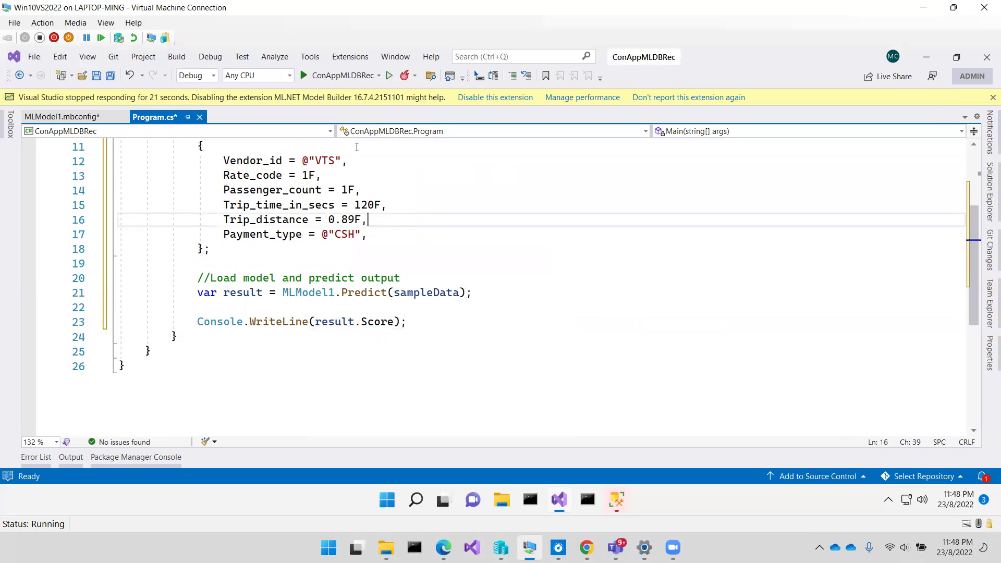
pyautogui.click(338, 77)
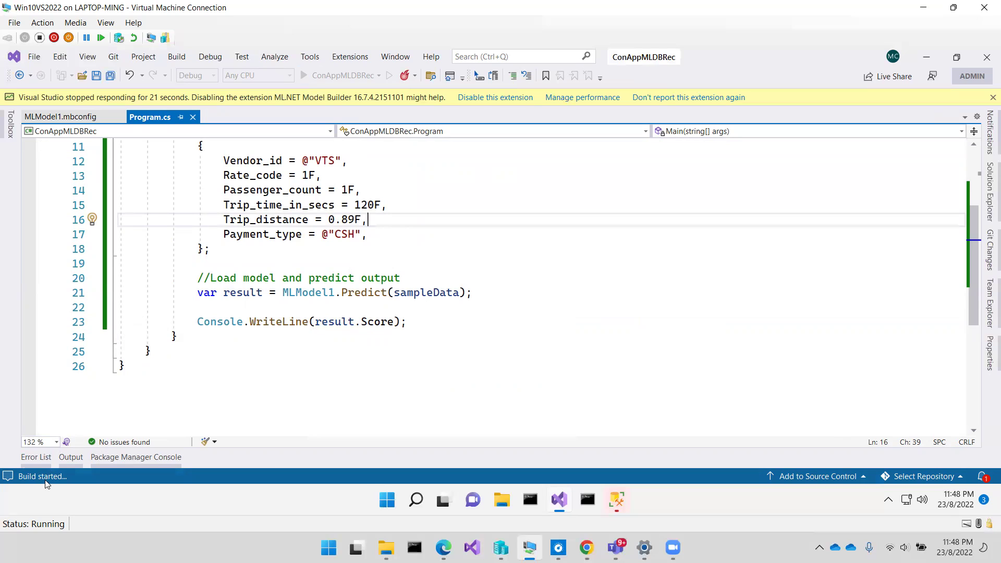
pyautogui.click(72, 457)
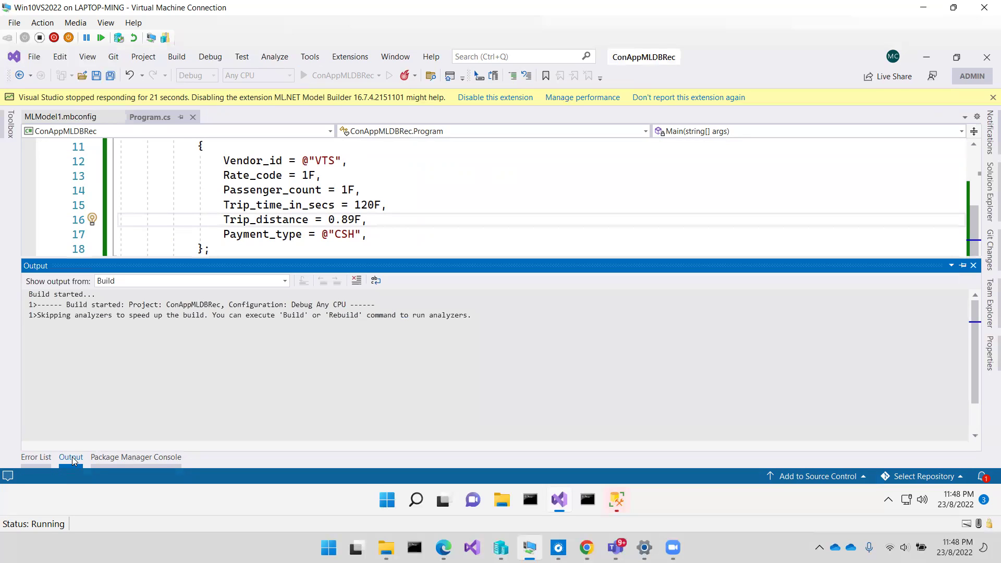